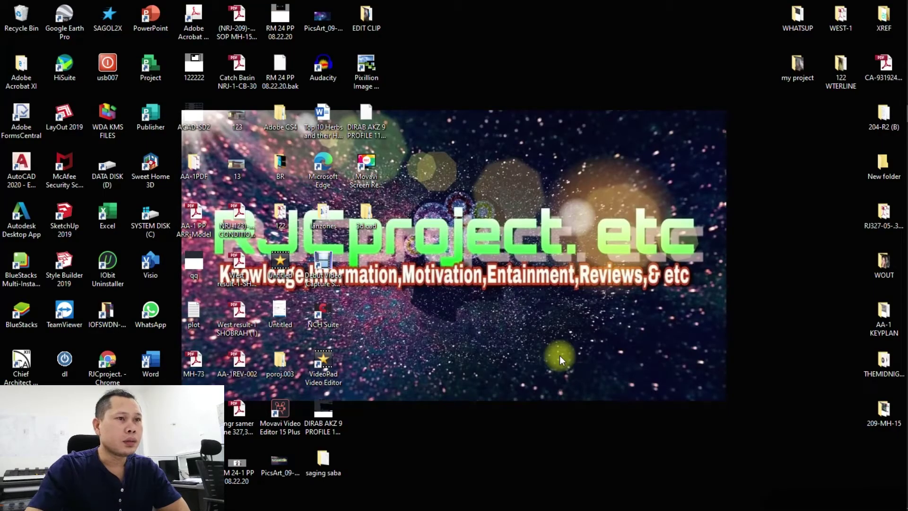
# Step: Launch AutoCAD 2020 and start a new drawing from the acad template
pyautogui.doubleClick(24, 169)
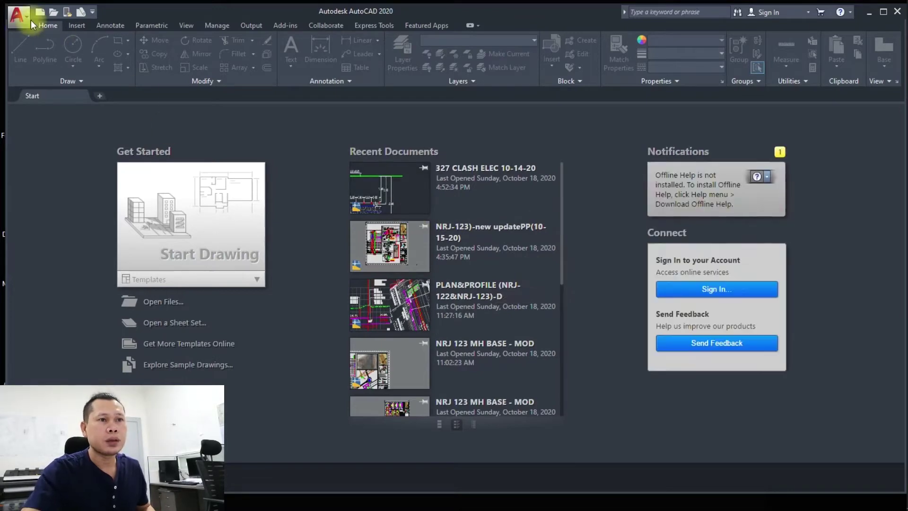
pyautogui.click(18, 18)
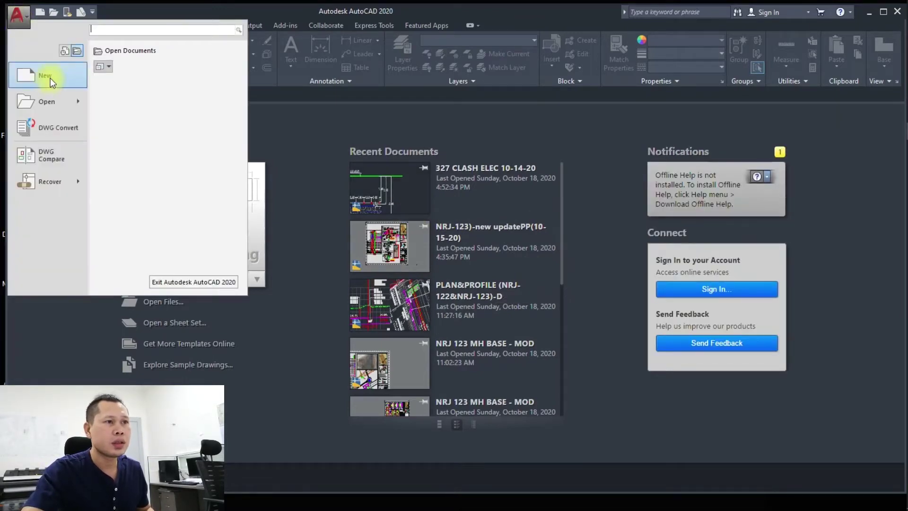
pyautogui.press('Escape')
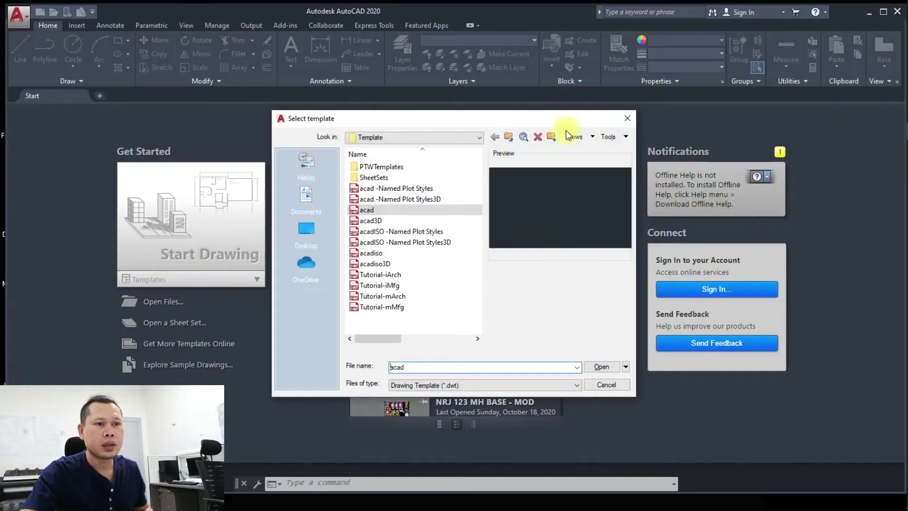
pyautogui.press('Return')
# Step: Review each tab of the Options dialog (OP), then accept it with OK
pyautogui.write('op')
pyautogui.press('Return')
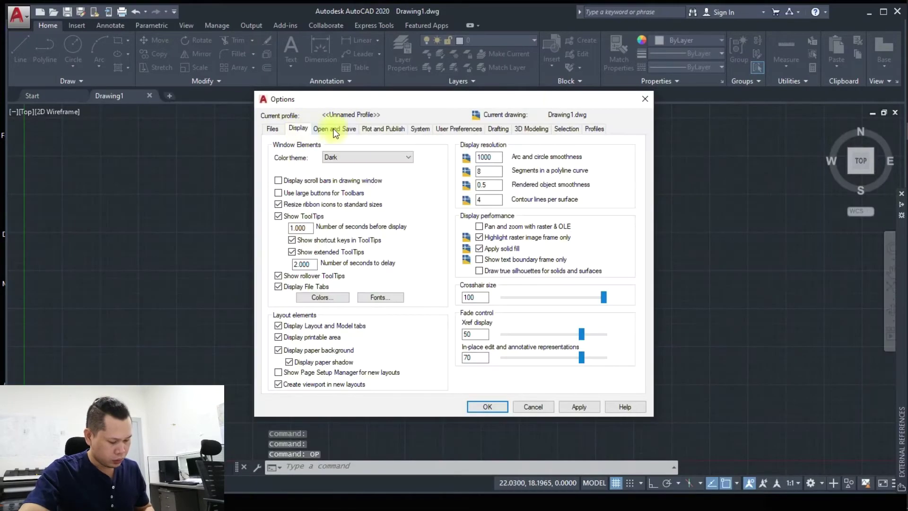
pyautogui.click(334, 128)
pyautogui.click(382, 128)
pyautogui.click(420, 129)
pyautogui.click(458, 128)
pyautogui.click(498, 128)
pyautogui.click(540, 133)
pyautogui.click(567, 128)
pyautogui.click(595, 129)
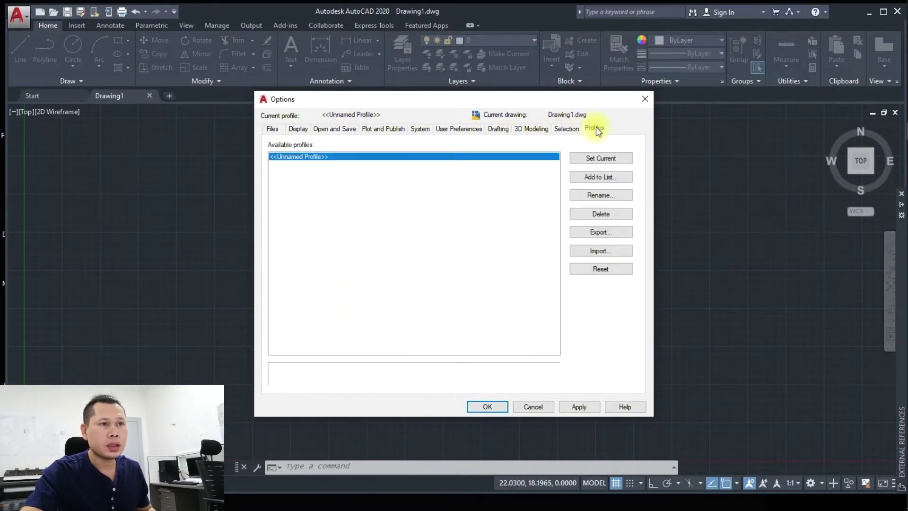
pyautogui.click(305, 129)
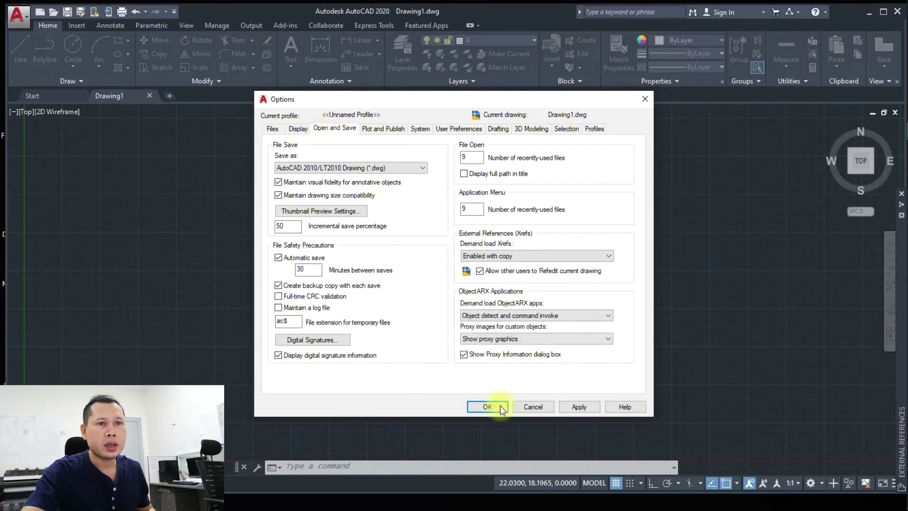
pyautogui.click(487, 406)
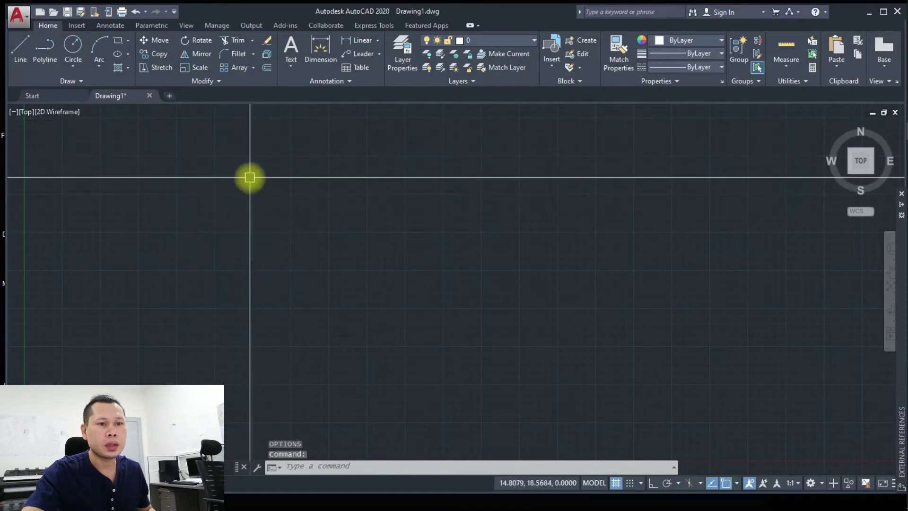
# Step: Turn the grid off with F7; set units to precision 0 and Millimeters insertion scale
pyautogui.press('F7')
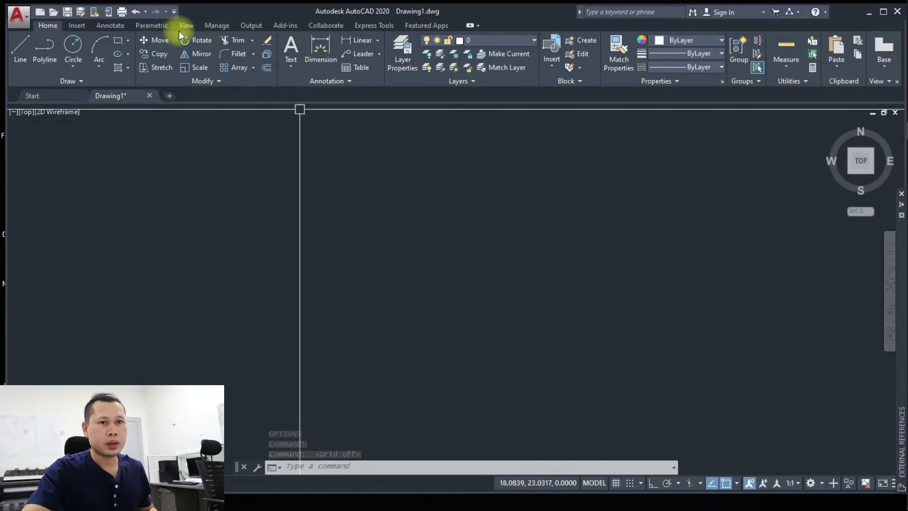
pyautogui.write('u')
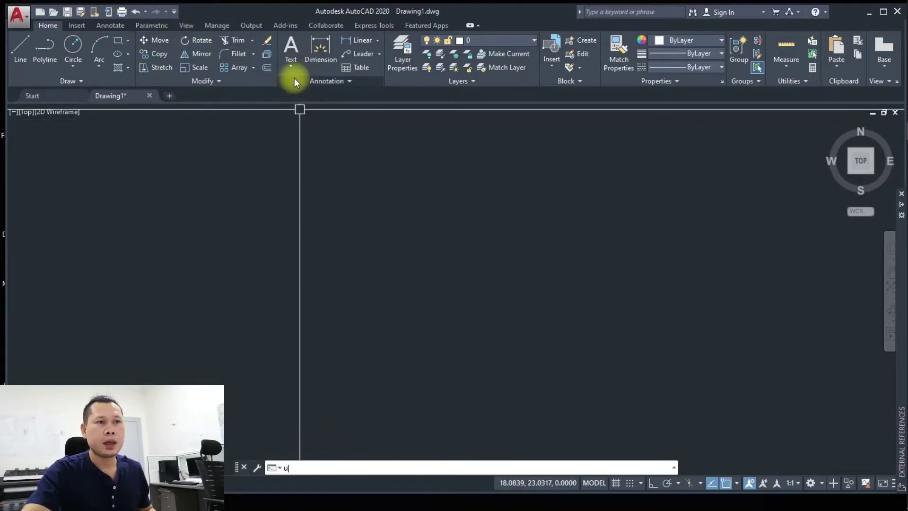
pyautogui.write('nits')
pyautogui.press('Return')
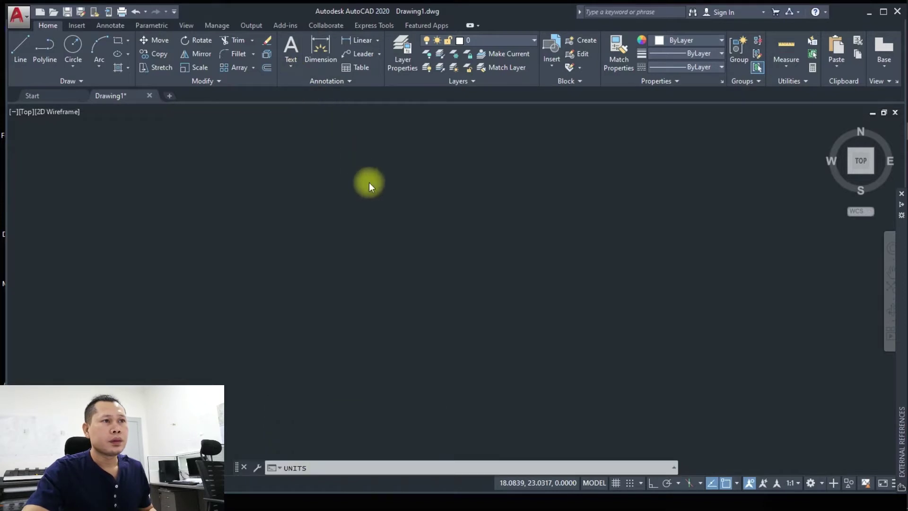
pyautogui.click(416, 207)
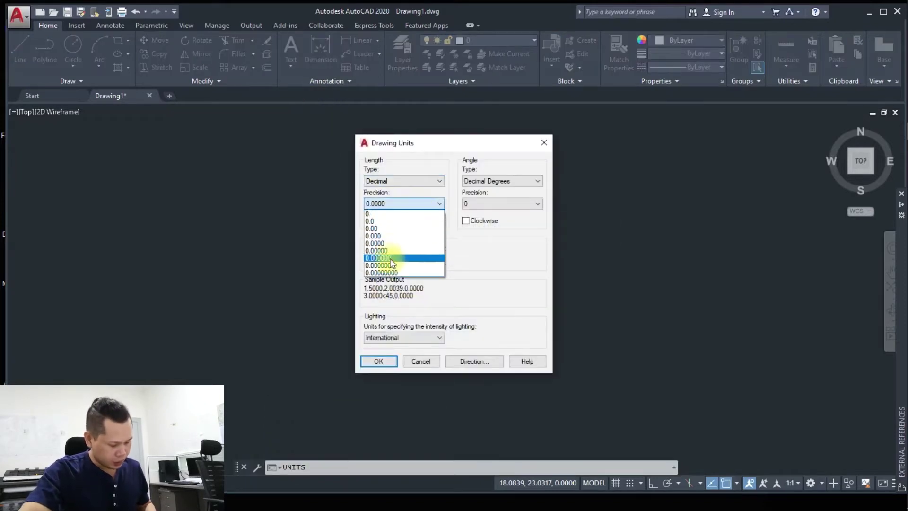
pyautogui.click(393, 214)
pyautogui.click(405, 260)
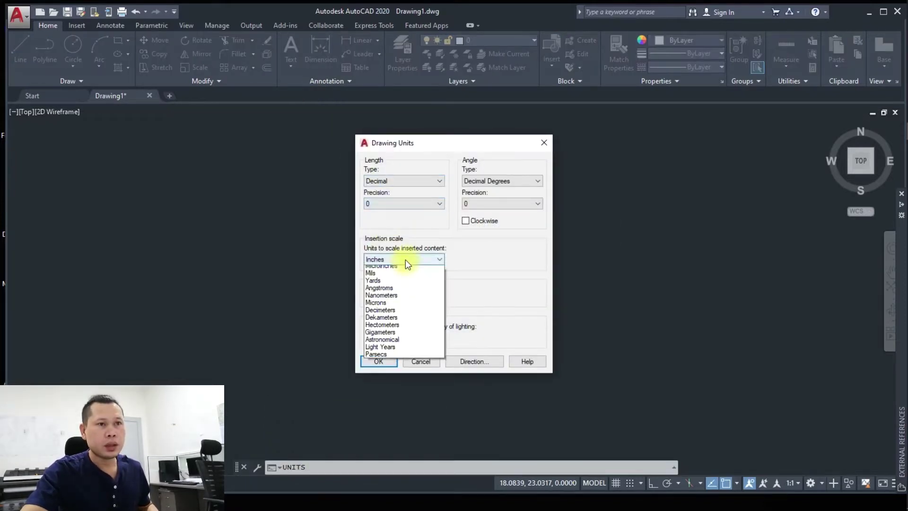
pyautogui.click(387, 307)
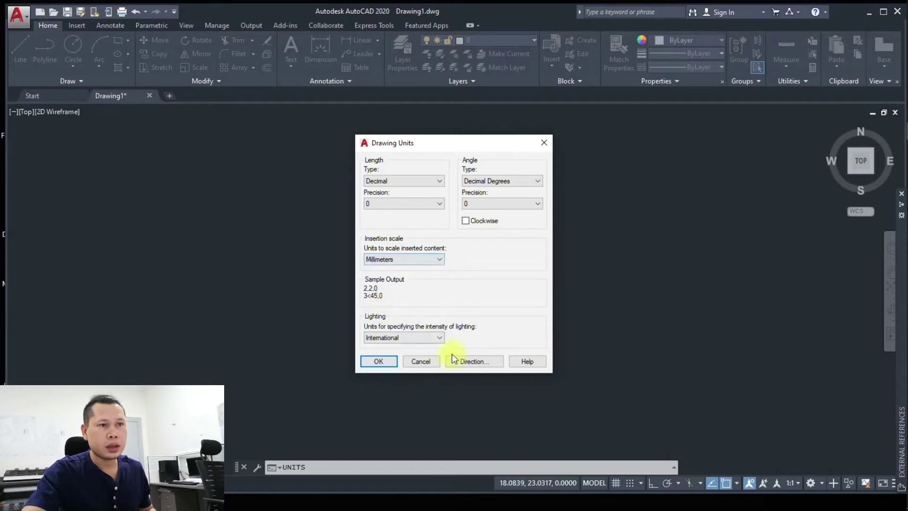
pyautogui.click(376, 362)
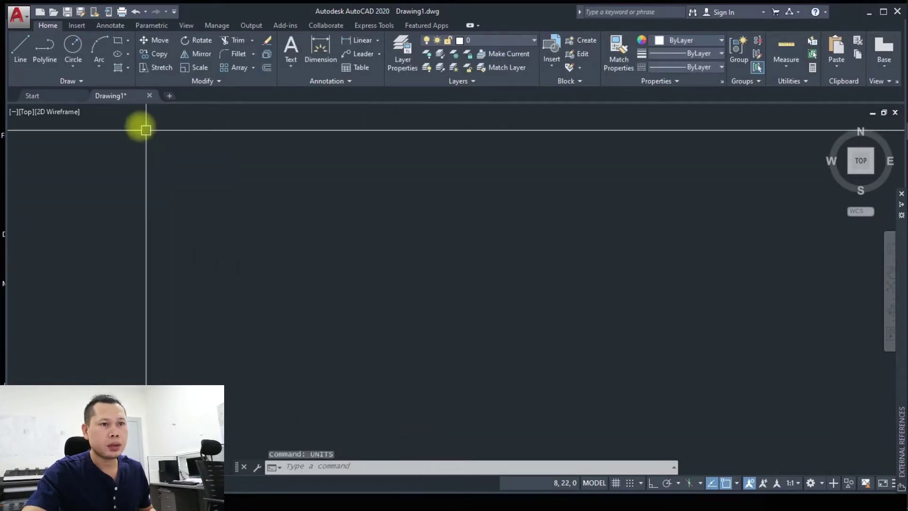
# Step: Choose 3D Modeling from the status-bar workspace switcher
pyautogui.click(812, 483)
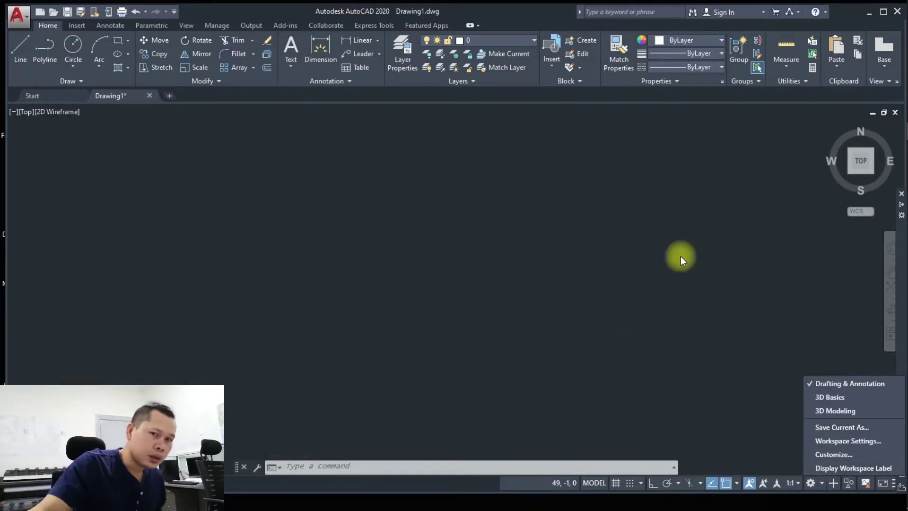
pyautogui.click(825, 411)
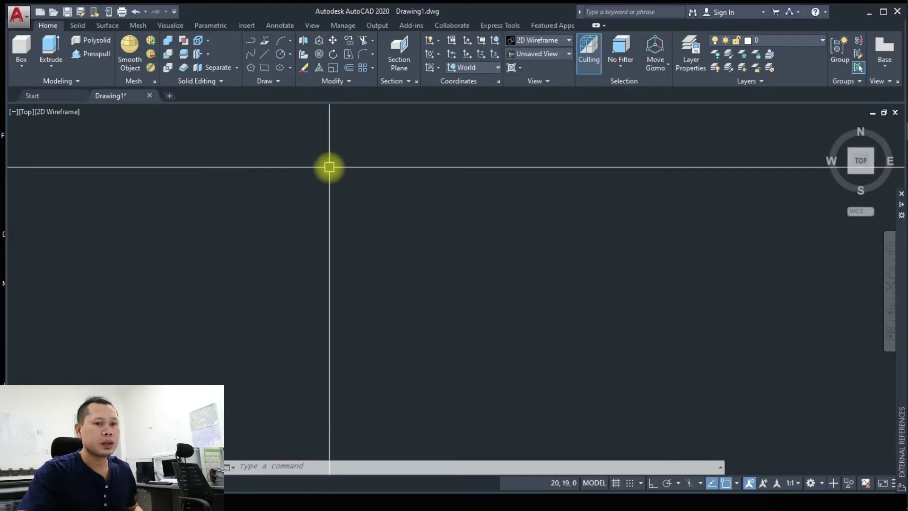
# Step: Apply the Three: Right viewport layout and activate the top-left viewport
pyautogui.write('vieport')
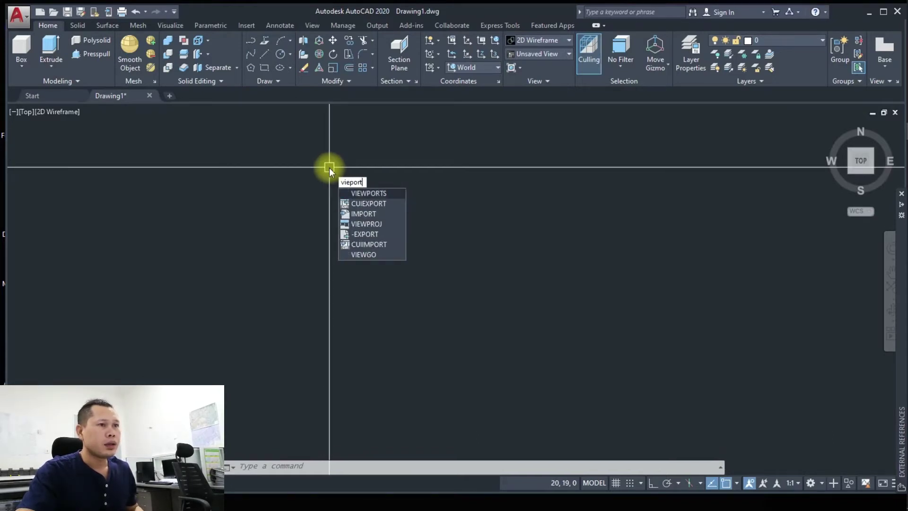
pyautogui.press('Return')
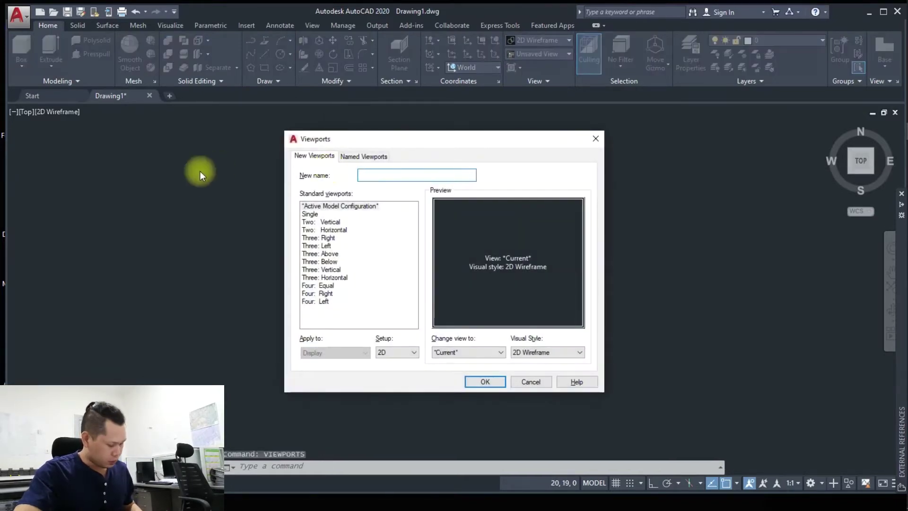
pyautogui.click(335, 238)
pyautogui.click(496, 382)
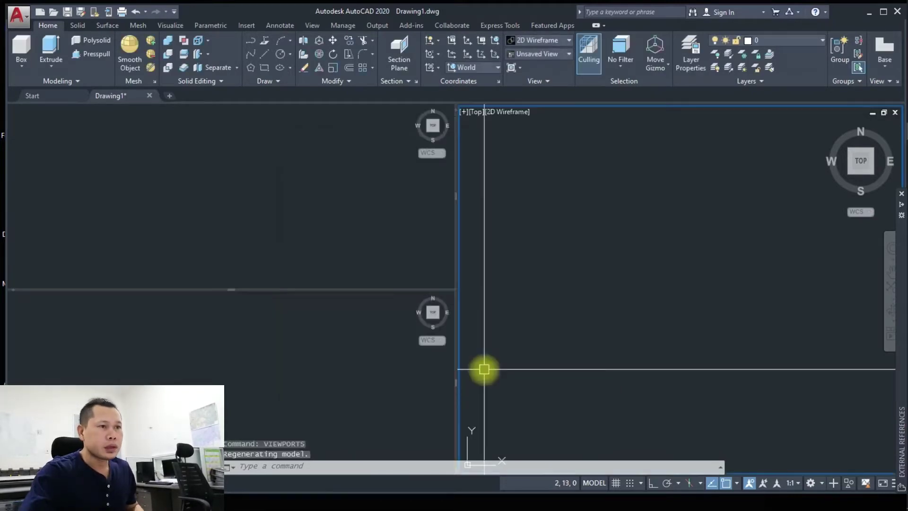
pyautogui.click(279, 222)
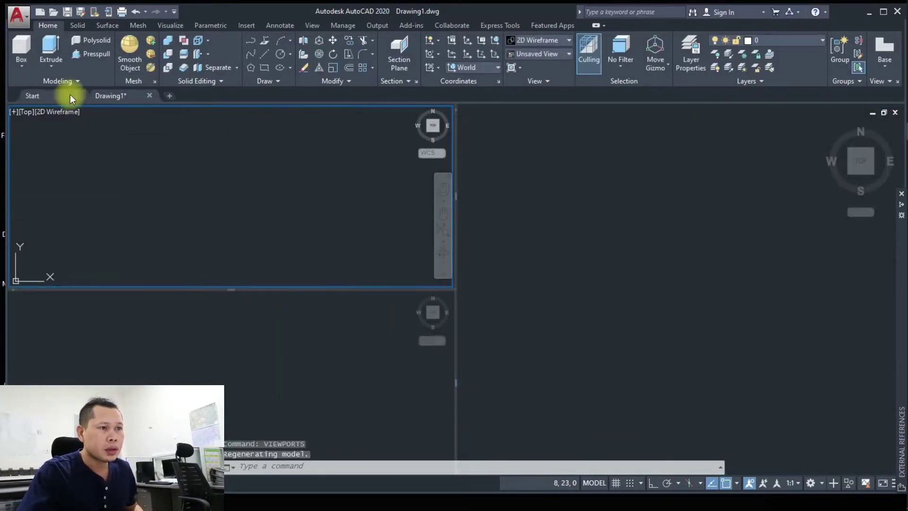
# Step: Start and cancel the Sweep and Circle commands, then dismiss the viewport context menu
pyautogui.click(45, 67)
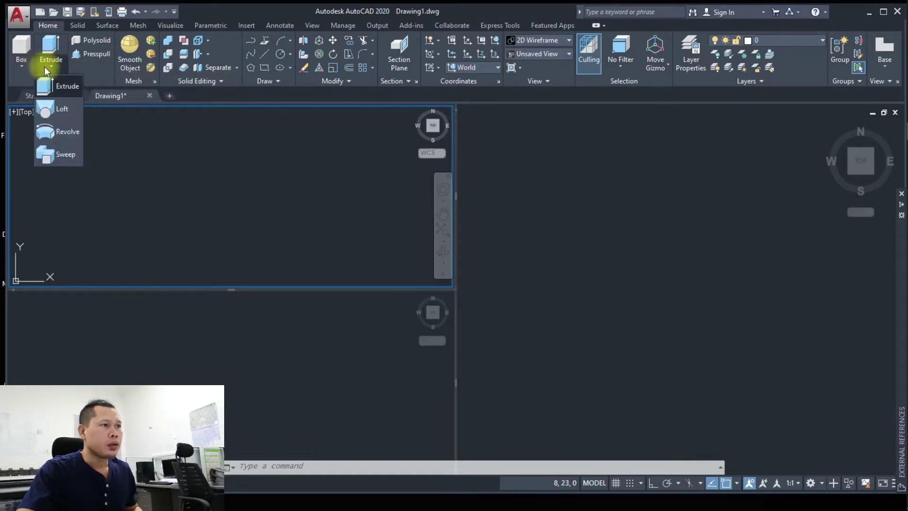
pyautogui.click(60, 154)
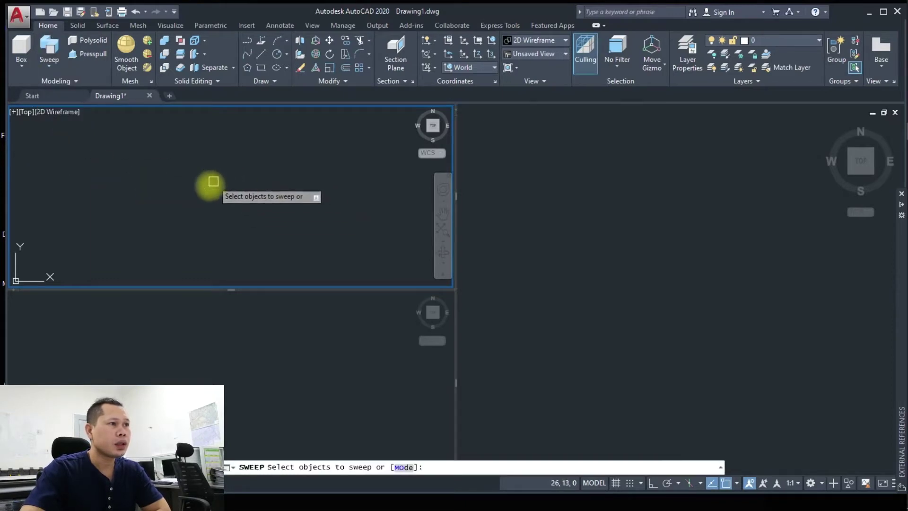
pyautogui.press('Escape')
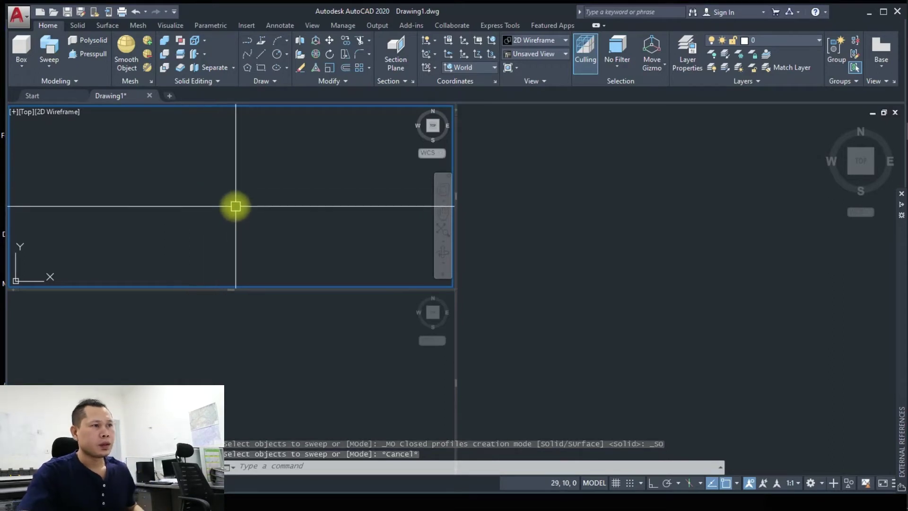
pyautogui.write('c')
pyautogui.press('Return')
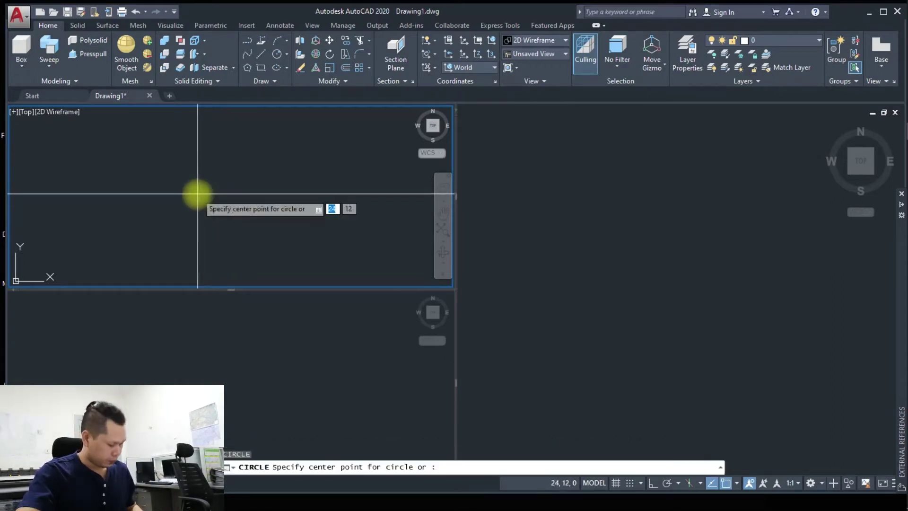
pyautogui.press('Escape')
pyautogui.rightClick(202, 195)
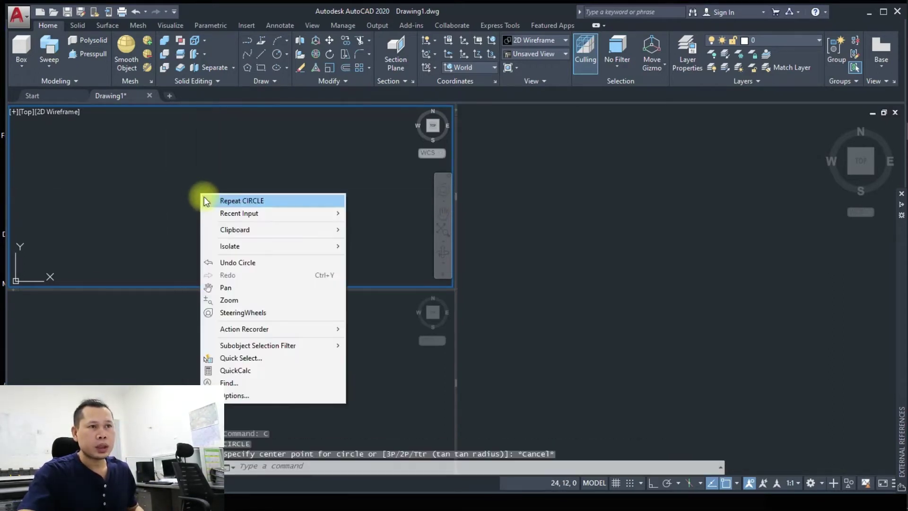
pyautogui.press('Escape')
# Step: Set the upper-left viewport to Top view and the lower-left viewport to Front view
pyautogui.click(540, 51)
pyautogui.click(528, 67)
pyautogui.click(265, 381)
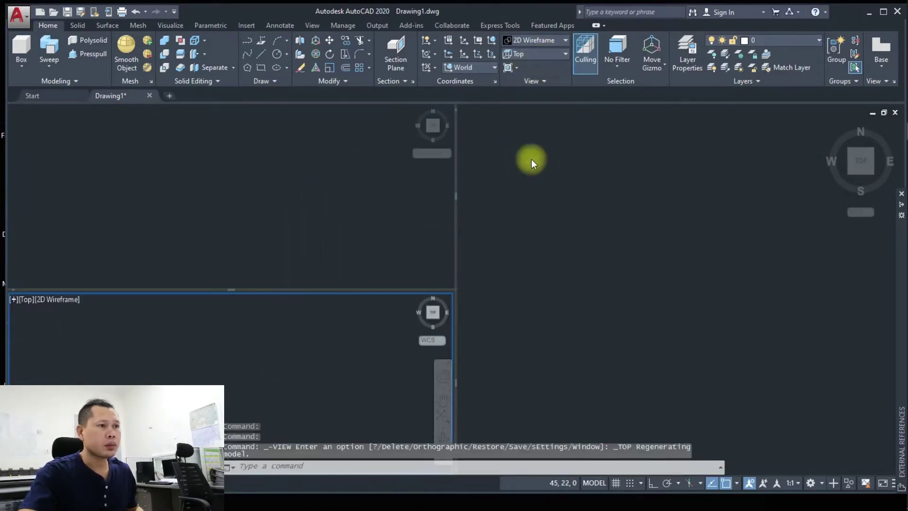
pyautogui.click(542, 55)
pyautogui.click(516, 111)
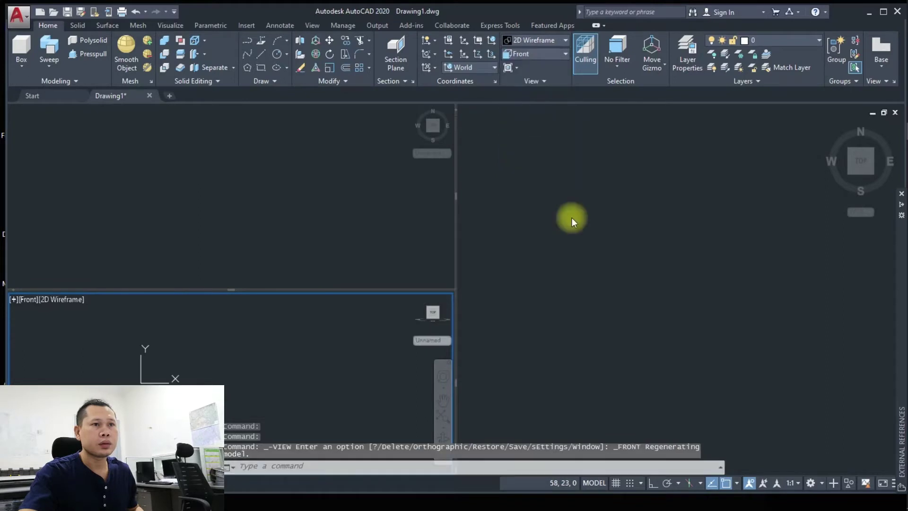
# Step: Set the right viewport to SW Isometric and pan the Top viewport slightly
pyautogui.click(578, 244)
pyautogui.click(525, 55)
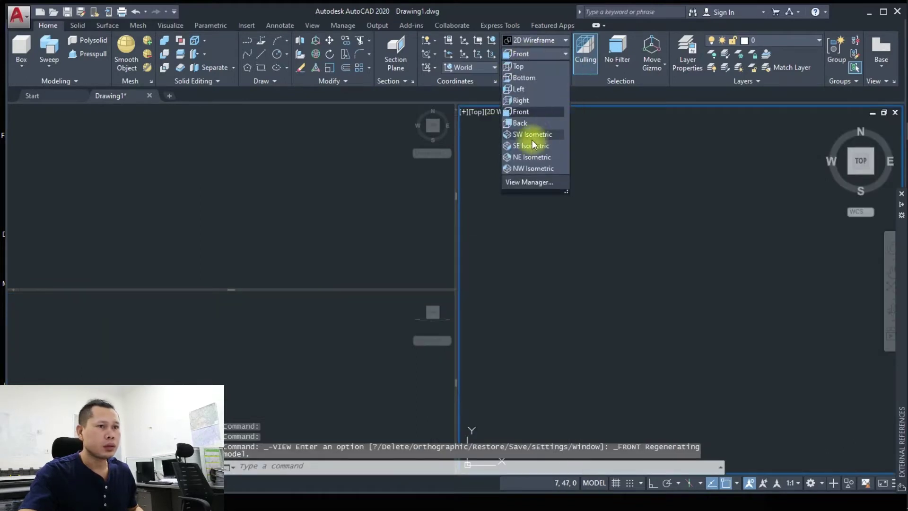
pyautogui.click(537, 131)
pyautogui.click(242, 197)
pyautogui.click(615, 279)
pyautogui.click(175, 198)
pyautogui.moveTo(175, 198)
pyautogui.mouseDown(button='middle')
pyautogui.moveTo(201, 221)
pyautogui.moveTo(179, 218)
pyautogui.mouseUp(button='middle')
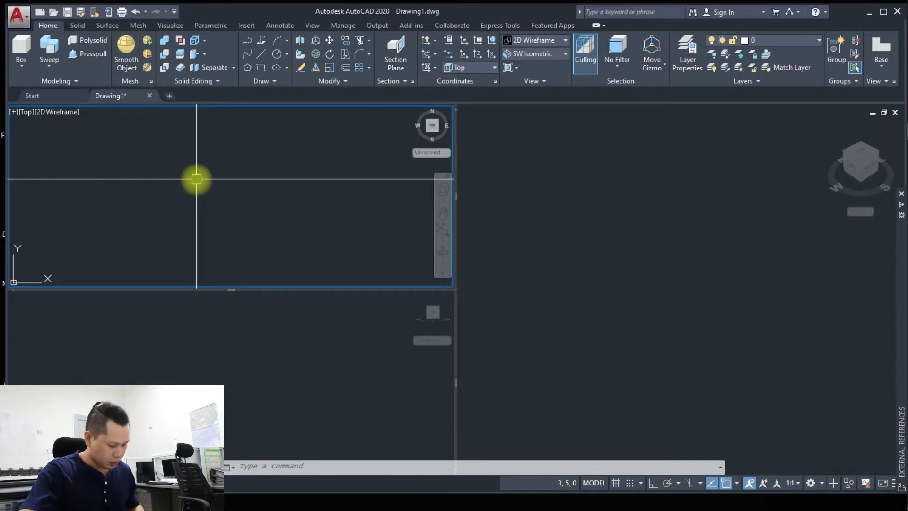
pyautogui.moveTo(166, 207); pyautogui.dragTo(182, 199, button='middle')
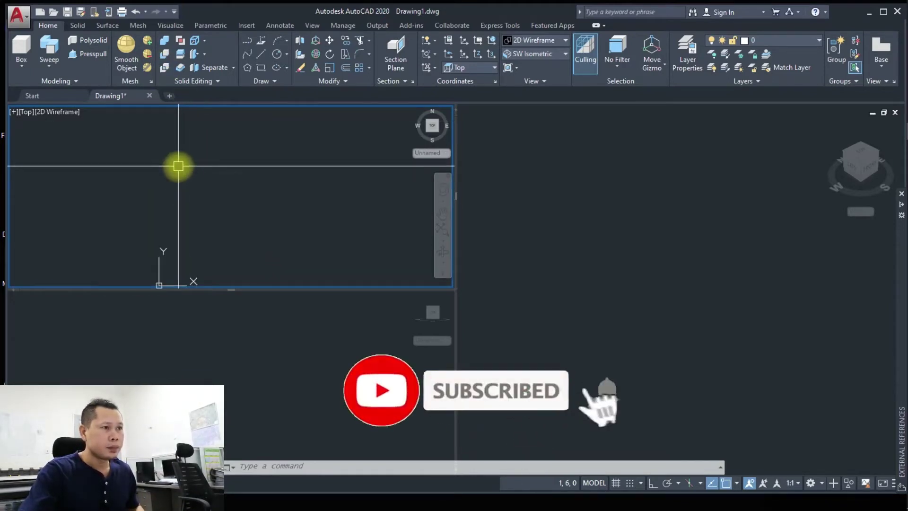
pyautogui.write('pl')
pyautogui.press('Return')
pyautogui.click(148, 204)
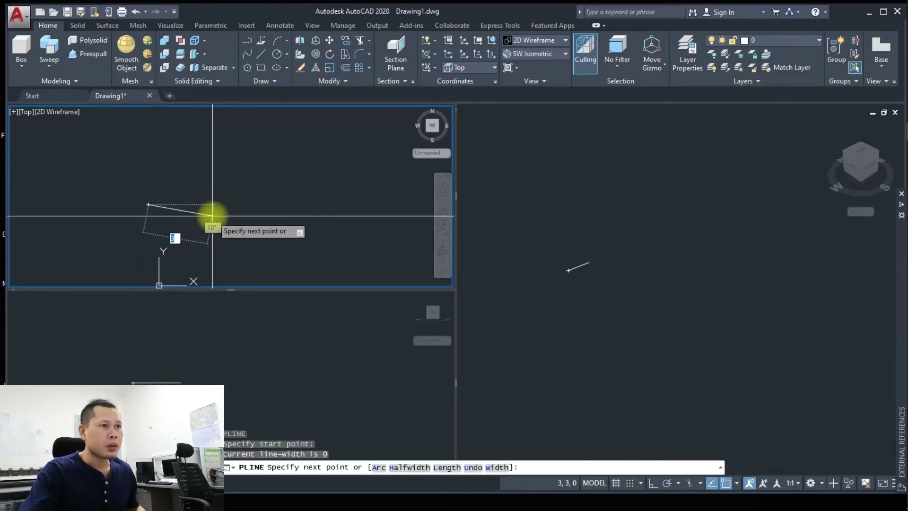
pyautogui.press('Escape')
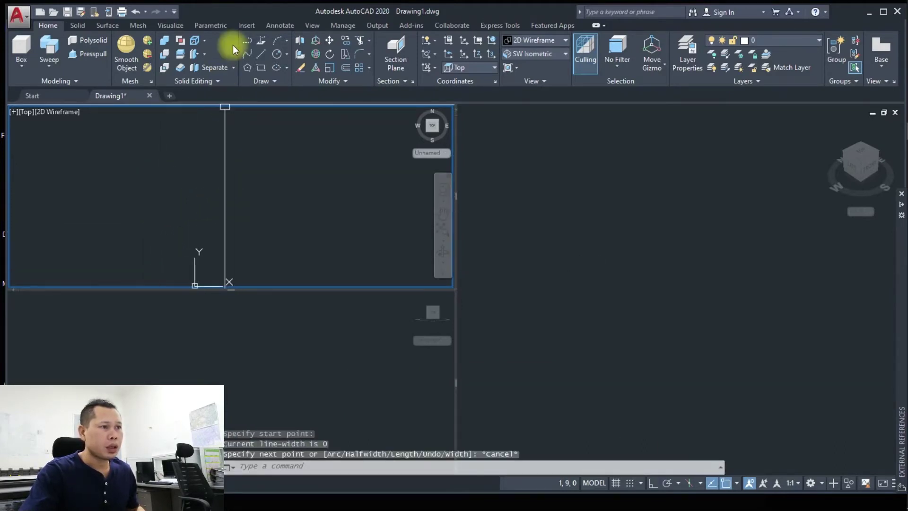
pyautogui.click(246, 56)
pyautogui.click(139, 208)
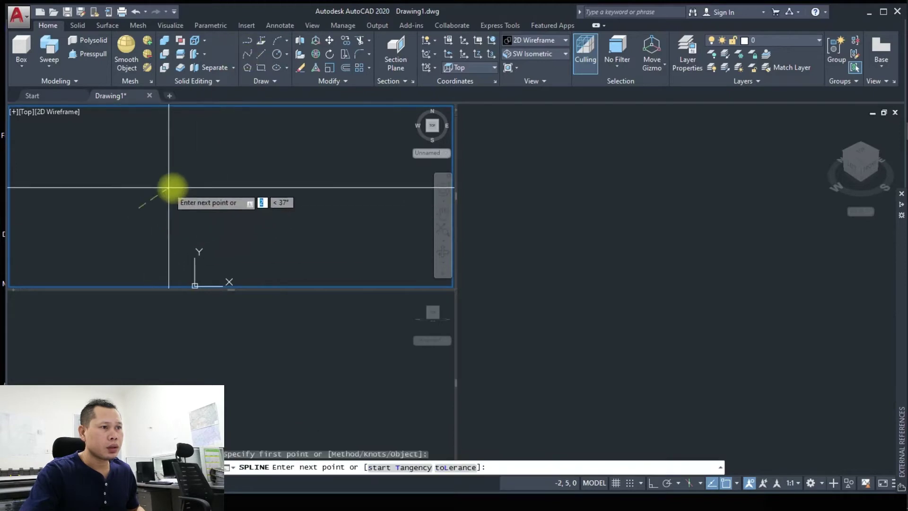
pyautogui.click(200, 220)
pyautogui.click(214, 239)
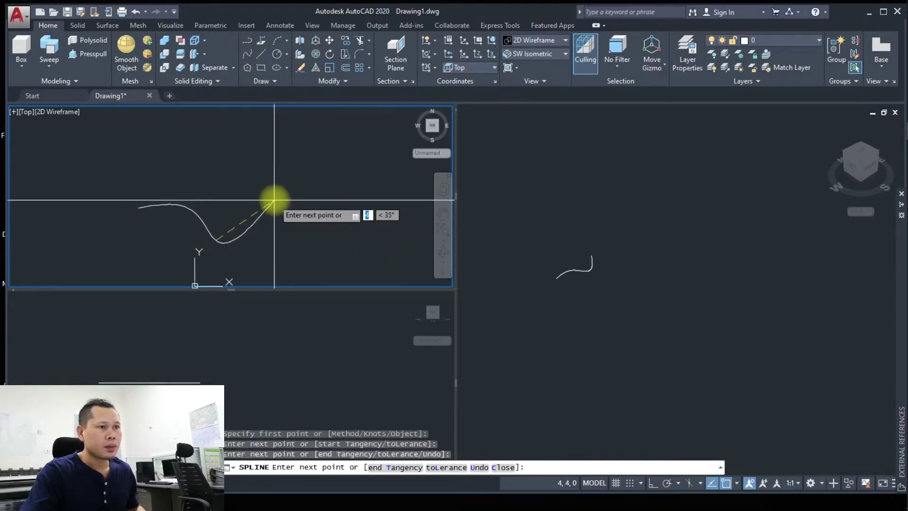
pyautogui.click(281, 199)
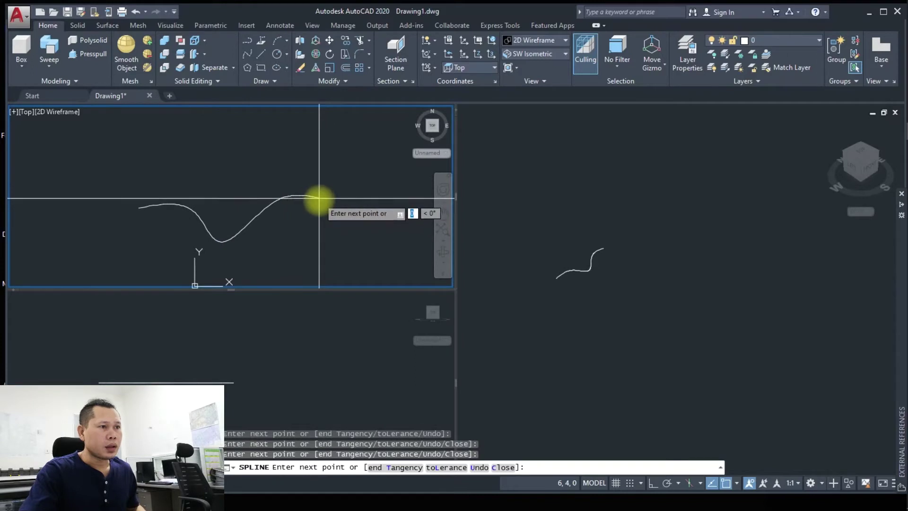
pyautogui.click(320, 198)
pyautogui.press('Return')
pyautogui.moveTo(237, 237); pyautogui.dragTo(251, 211, button='middle')
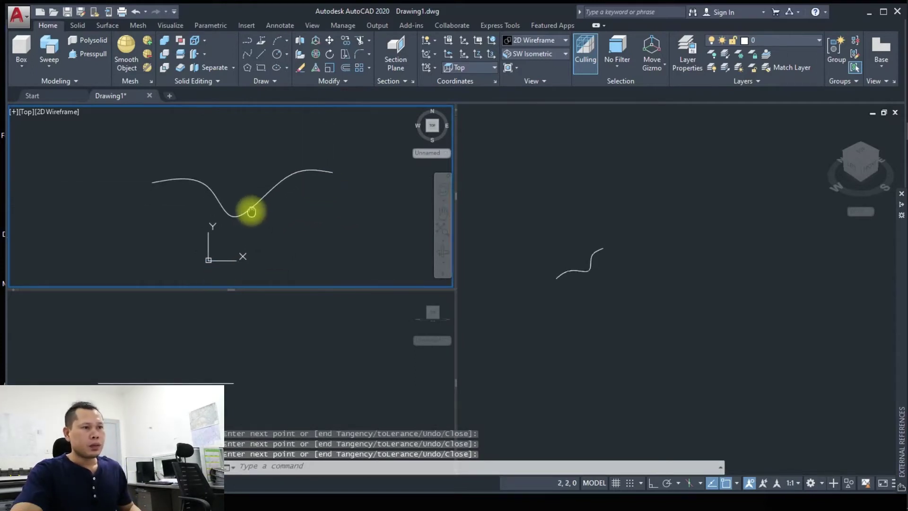
pyautogui.click(315, 158)
pyautogui.click(79, 220)
pyautogui.press('Delete')
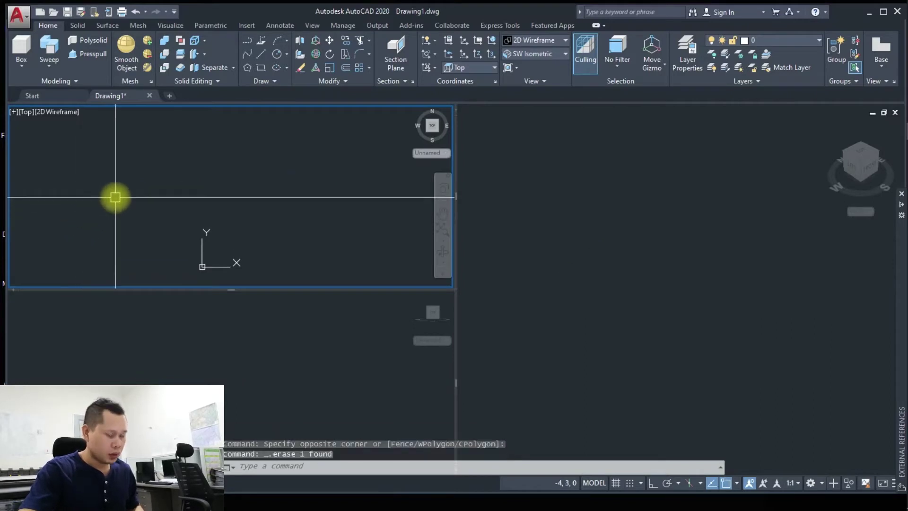
pyautogui.write('pl')
pyautogui.press('Return')
# Step: Draw the stepped polyline: 5 across, 2 down, 5 across, 2 up, 5 across
pyautogui.click(109, 165)
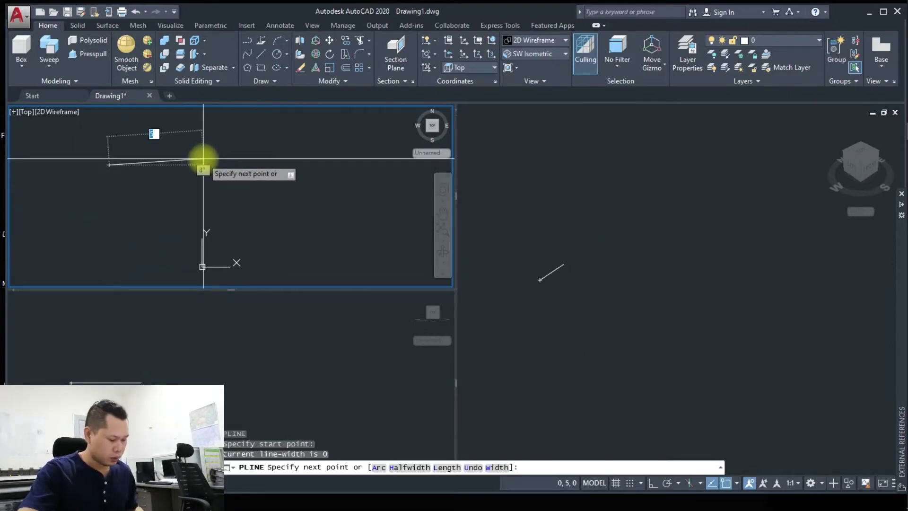
pyautogui.click(167, 165)
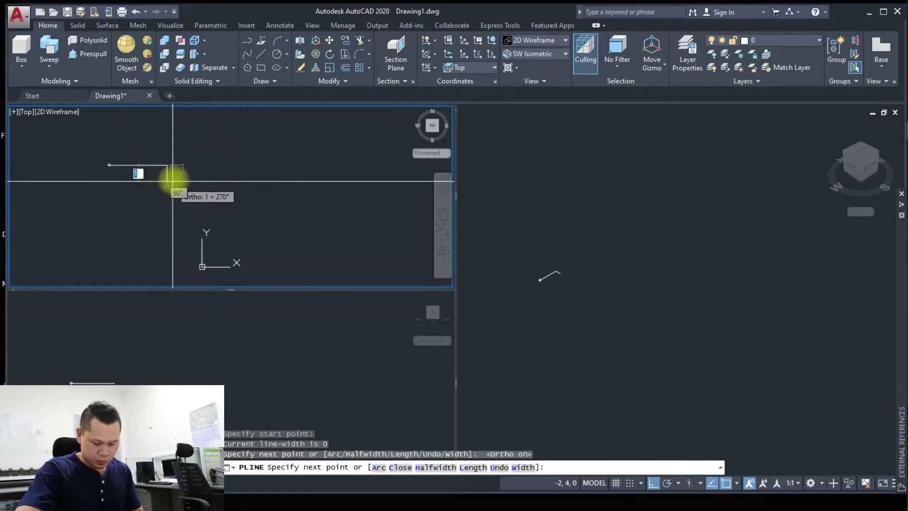
pyautogui.write('u')
pyautogui.press('Return')
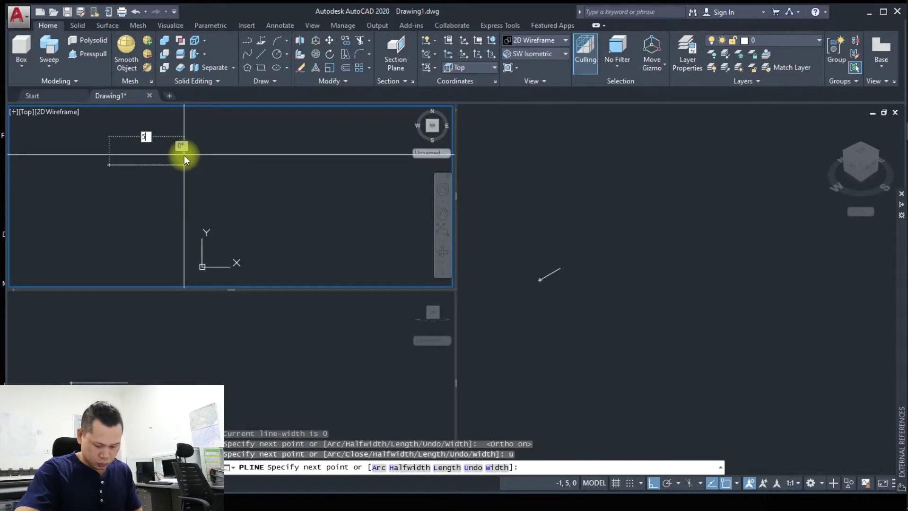
pyautogui.press('Return')
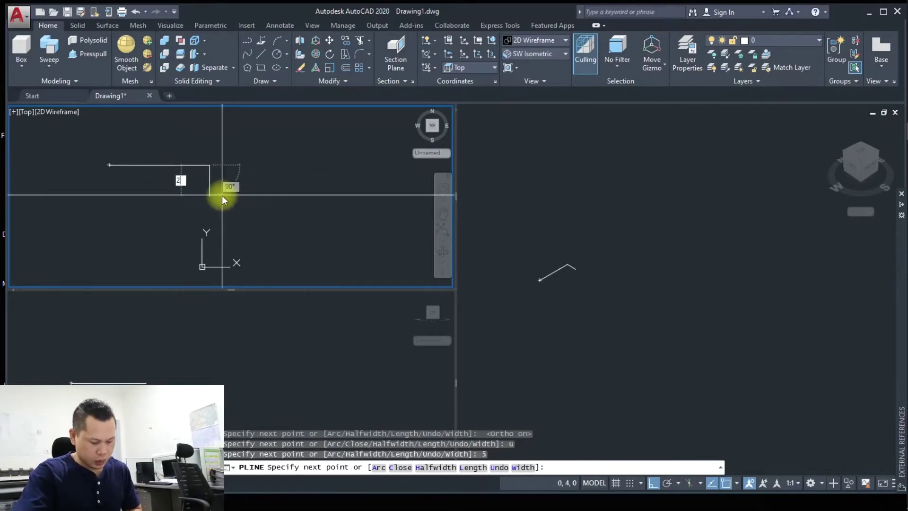
pyautogui.press('Return')
pyautogui.write('5')
pyautogui.press('Return')
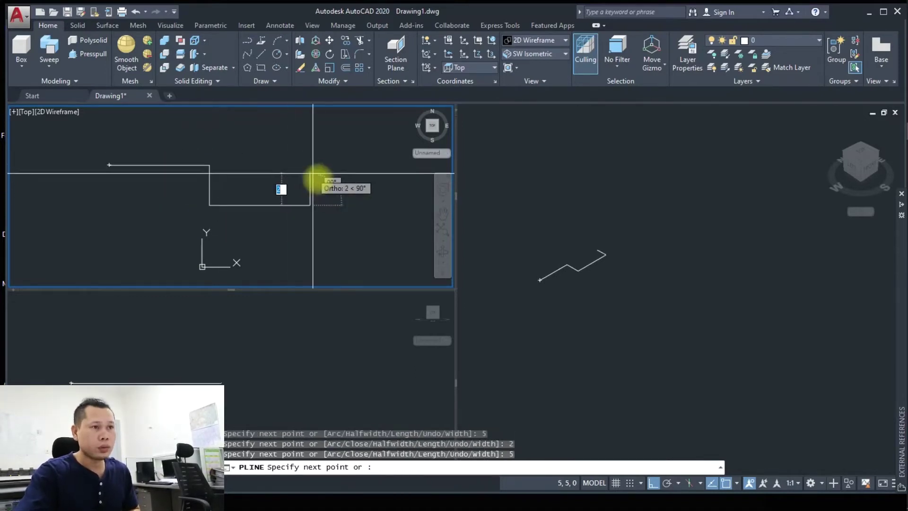
pyautogui.write('2')
pyautogui.press('Return')
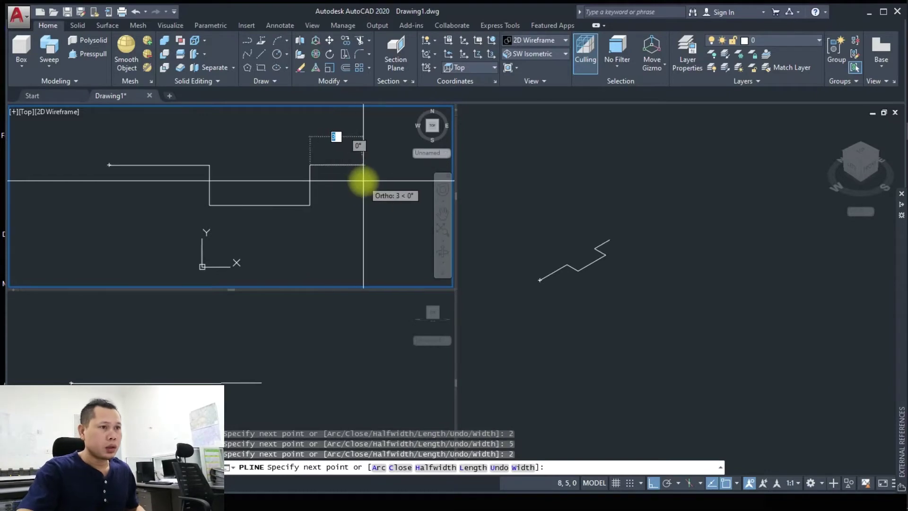
pyautogui.press('Return')
pyautogui.press('Escape')
pyautogui.moveTo(184, 213); pyautogui.dragTo(160, 225, button='middle')
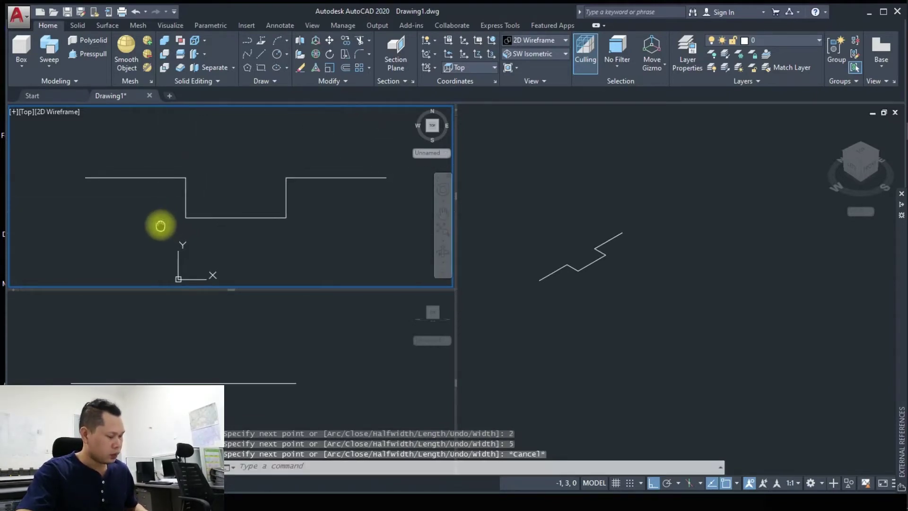
# Step: Start a fillet (F) and choose its Radius option
pyautogui.write('f')
pyautogui.press('Return')
pyautogui.write('r')
pyautogui.press('Return')
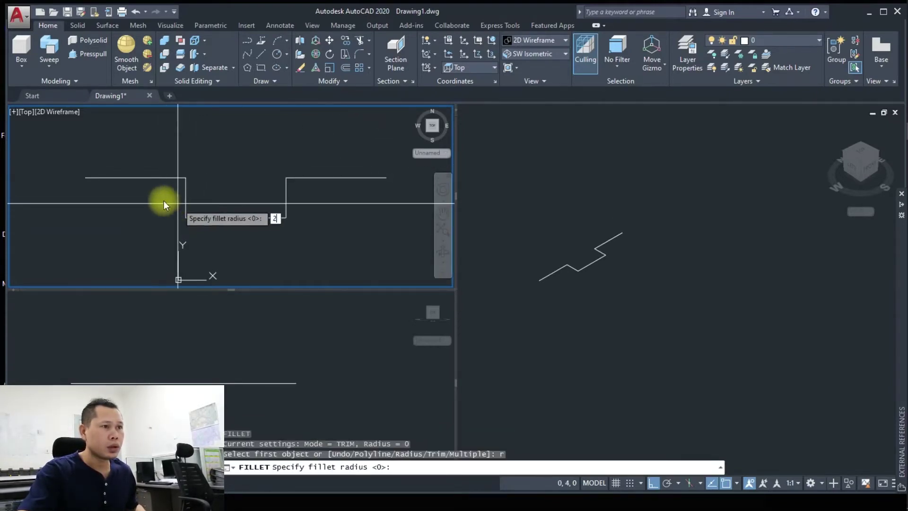
# Step: Fillet the upper-left corner of the stepped line with radius 2
pyautogui.write('2')
pyautogui.press('Return')
pyautogui.click(189, 201)
pyautogui.click(177, 181)
pyautogui.press('space')
pyautogui.press('Escape')
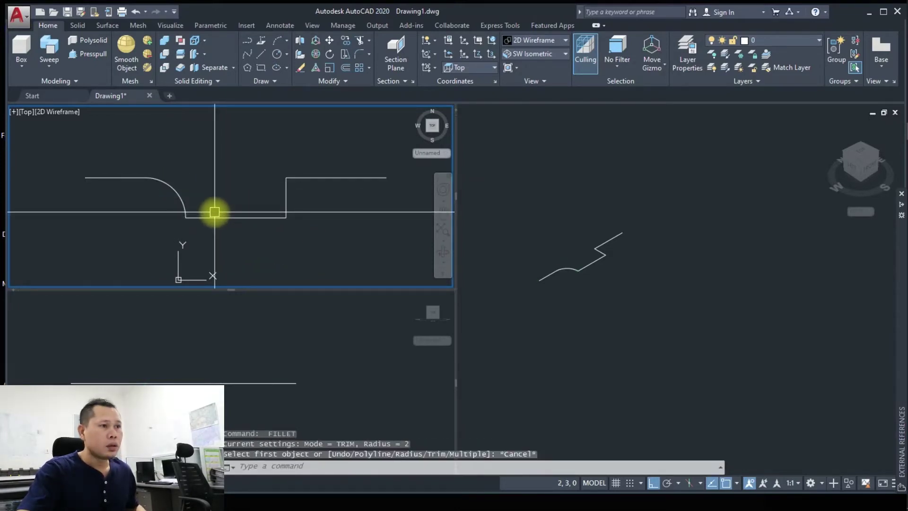
# Step: Fillet the bottom-left, bottom-right and top-right corners with radius 1
pyautogui.press('space')
pyautogui.write('r')
pyautogui.press('Return')
pyautogui.write('1')
pyautogui.press('Return')
pyautogui.click(203, 218)
pyautogui.click(184, 201)
pyautogui.press('space')
pyautogui.click(252, 214)
pyautogui.click(289, 207)
pyautogui.press('space')
pyautogui.click(287, 185)
pyautogui.press('Escape')
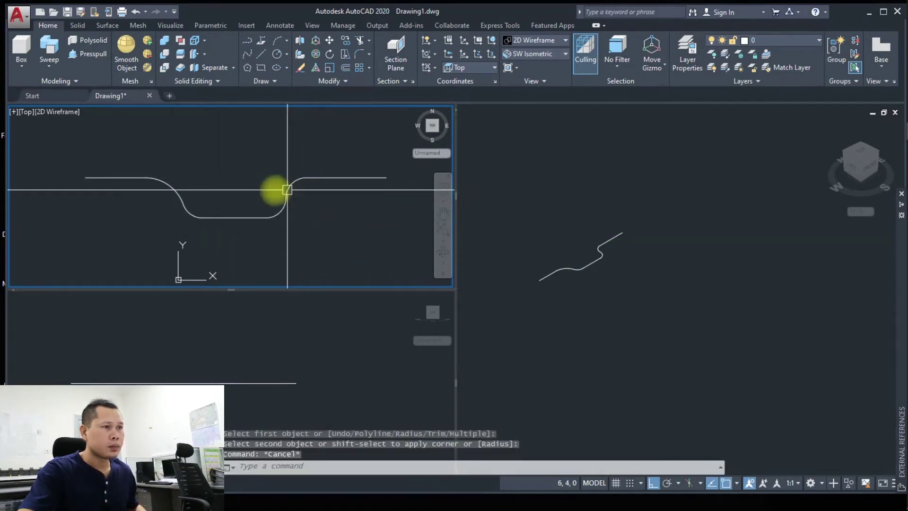
# Step: Attempt a radius-2 fillet on the upper-right segments, then cancel the failed fillet
pyautogui.press('space')
pyautogui.click(181, 203)
pyautogui.press('Escape')
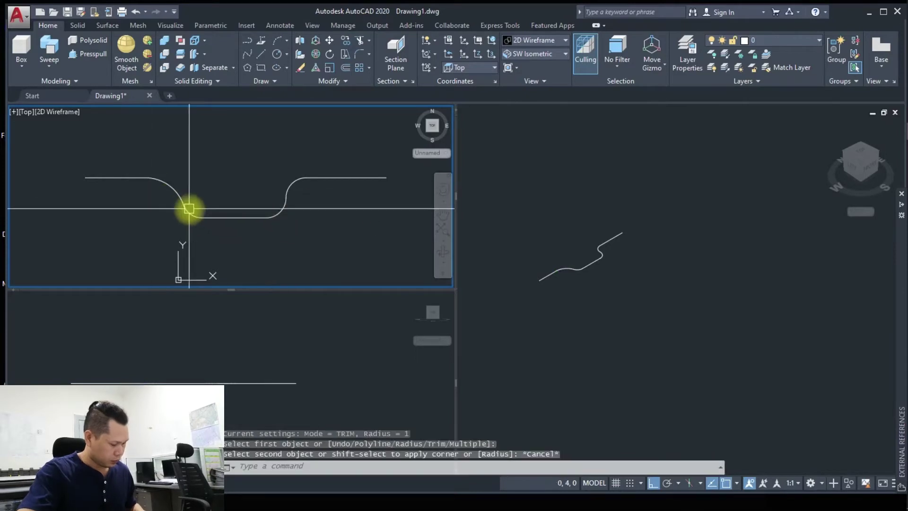
pyautogui.press('space')
pyautogui.write('r')
pyautogui.press('Return')
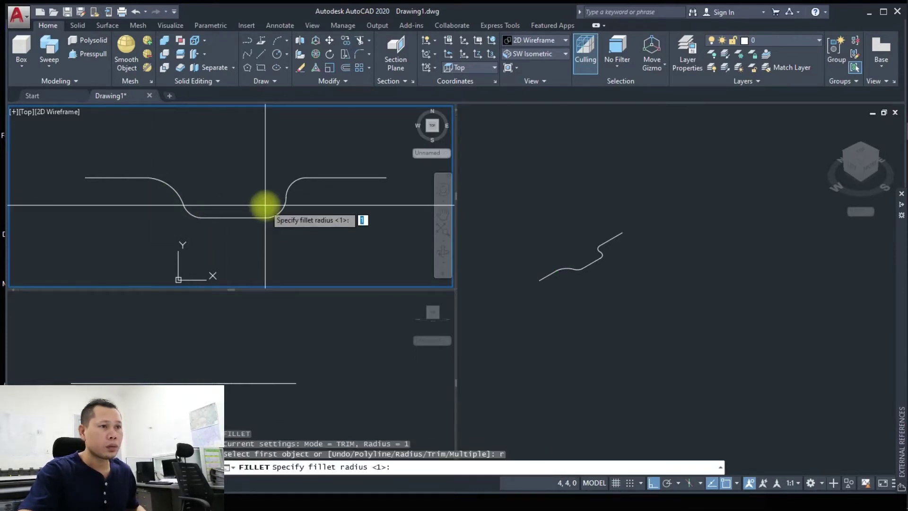
pyautogui.write('2')
pyautogui.press('Return')
pyautogui.click(307, 182)
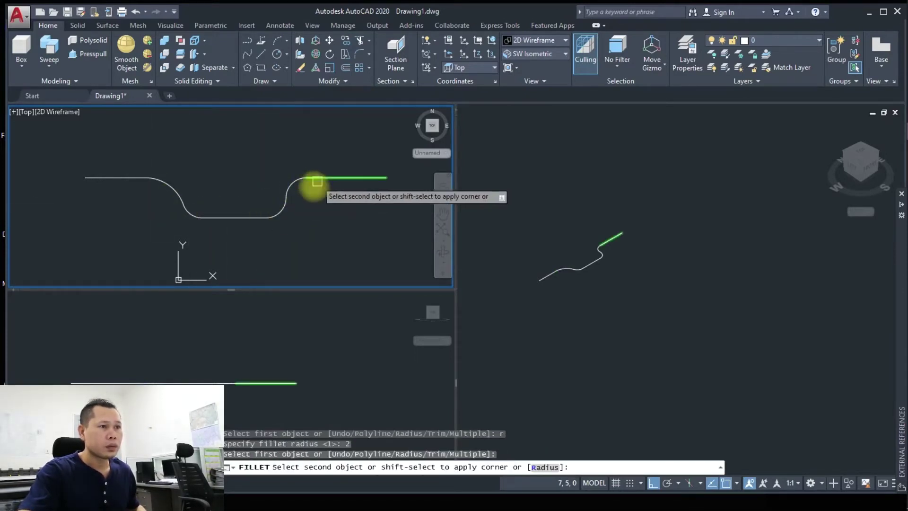
pyautogui.click(284, 198)
pyautogui.press('Escape')
# Step: Zoom around the rounded S-path and start a new line
pyautogui.scroll(2, 264, 211)
pyautogui.scroll(-3, 229, 238)
pyautogui.scroll(3, 220, 216)
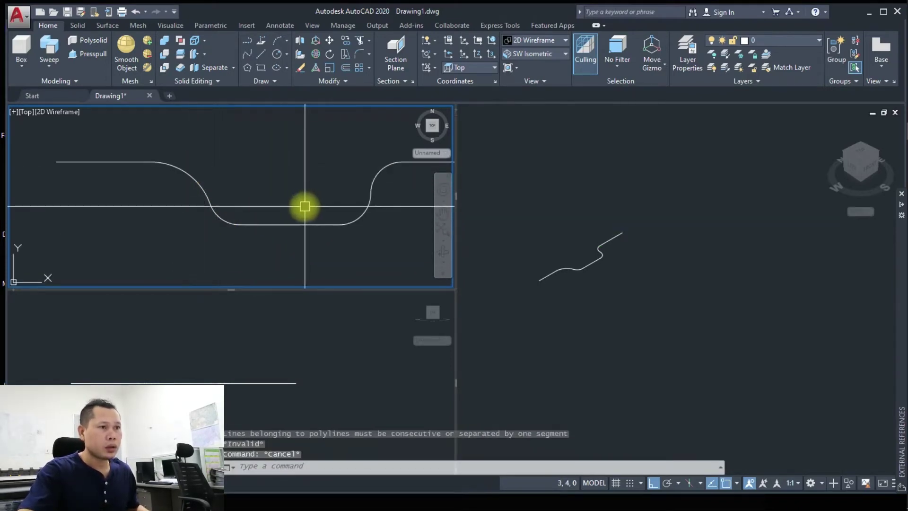
pyautogui.write('pl')
pyautogui.press('Return')
# Step: Try starting the line offset from the curve's midpoint with From and Midpoint snaps, then cancel
pyautogui.keyDown('shift'); pyautogui.rightClick(284, 265); pyautogui.keyUp('shift')
pyautogui.click(311, 295)
pyautogui.keyDown('shift'); pyautogui.rightClick(308, 180); pyautogui.keyUp('shift')
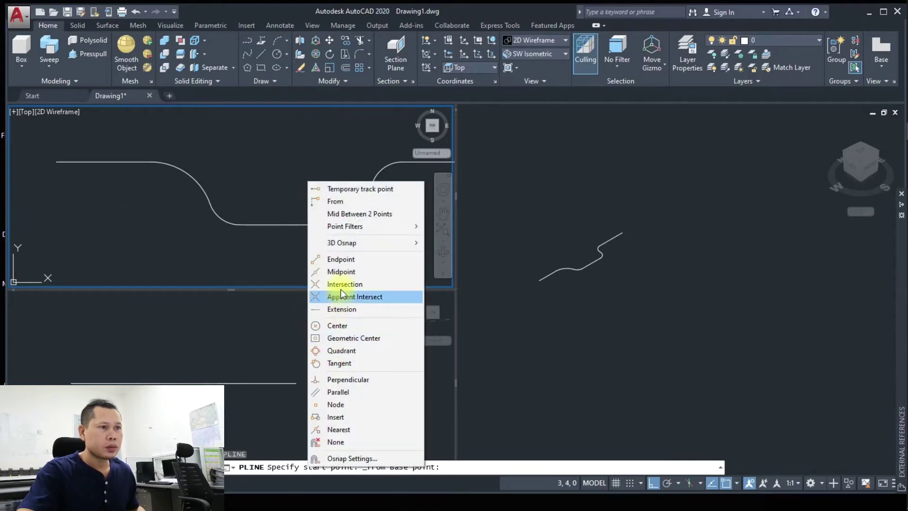
pyautogui.click(341, 272)
pyautogui.click(294, 225)
pyautogui.press('Return')
pyautogui.press('Escape')
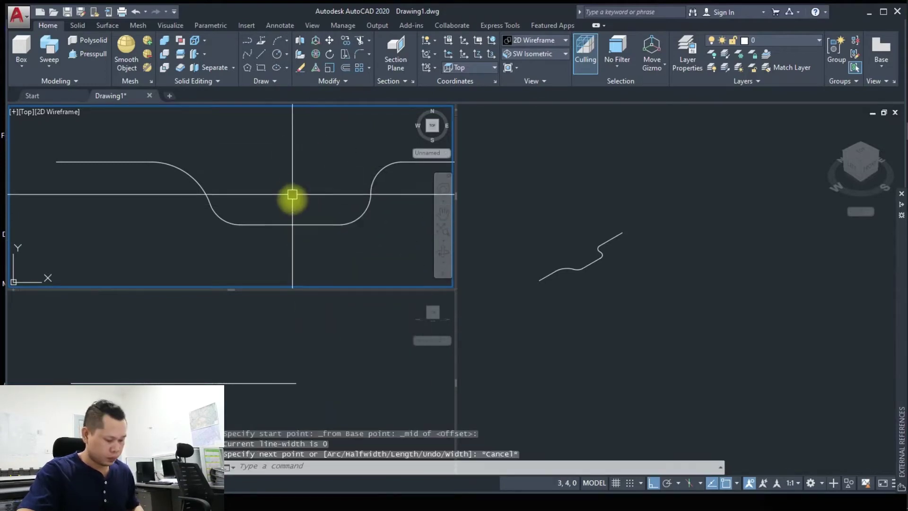
pyautogui.scroll(-2, 282, 233)
# Step: Restart the line using an Endpoint snap, cancel it, and briefly select all objects
pyautogui.keyDown('shift'); pyautogui.rightClick(284, 233); pyautogui.keyUp('shift')
pyautogui.press('Escape')
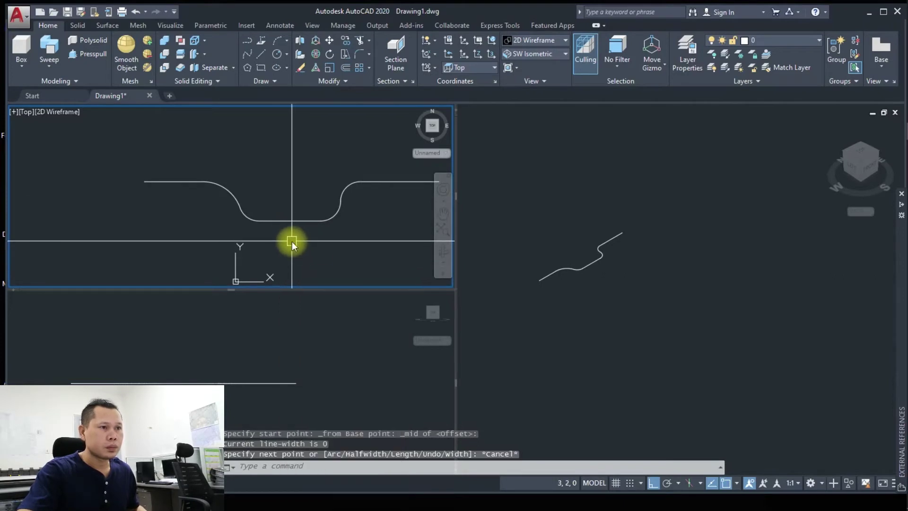
pyautogui.press('Return')
pyautogui.keyDown('shift'); pyautogui.rightClick(287, 227); pyautogui.keyUp('shift')
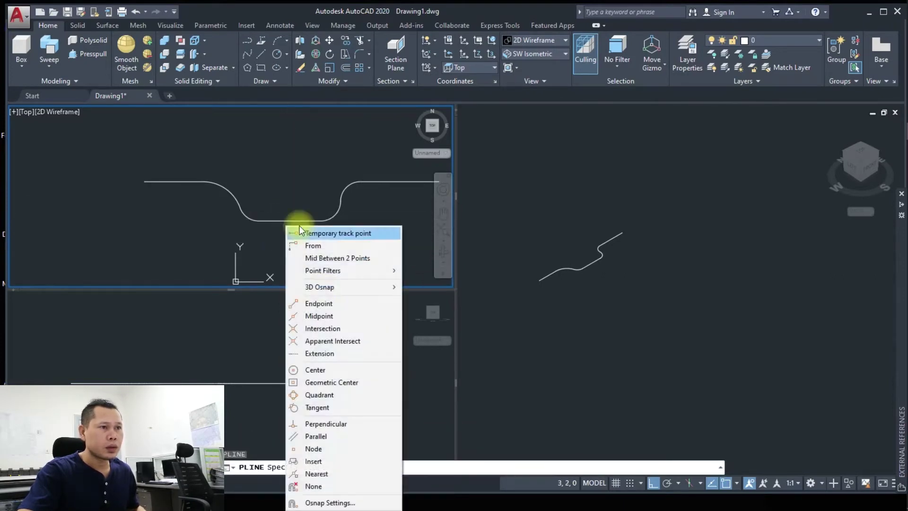
pyautogui.click(315, 303)
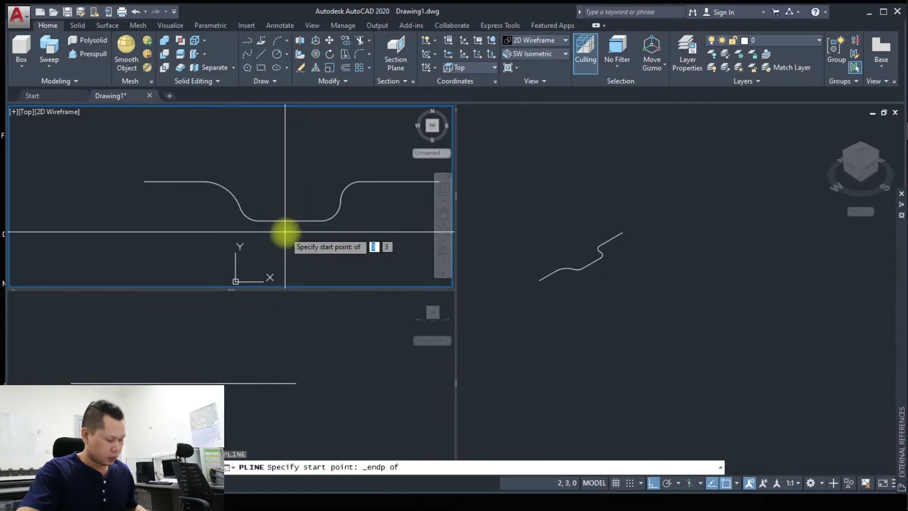
pyautogui.press('Escape')
pyautogui.hotkey('ctrl', 'a')
pyautogui.press('Escape')
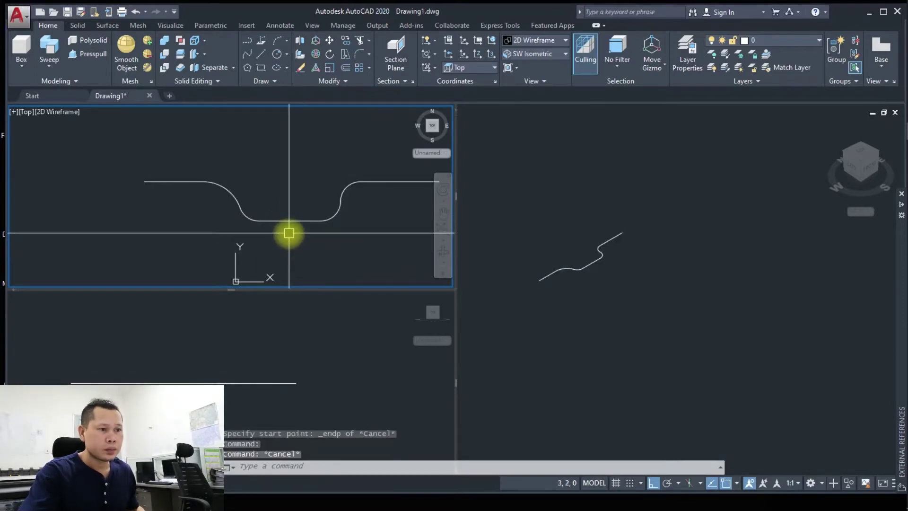
# Step: Adjust and apply the object snap settings, then begin a new polyline (PL)
pyautogui.keyDown('shift'); pyautogui.rightClick(295, 239); pyautogui.keyUp('shift')
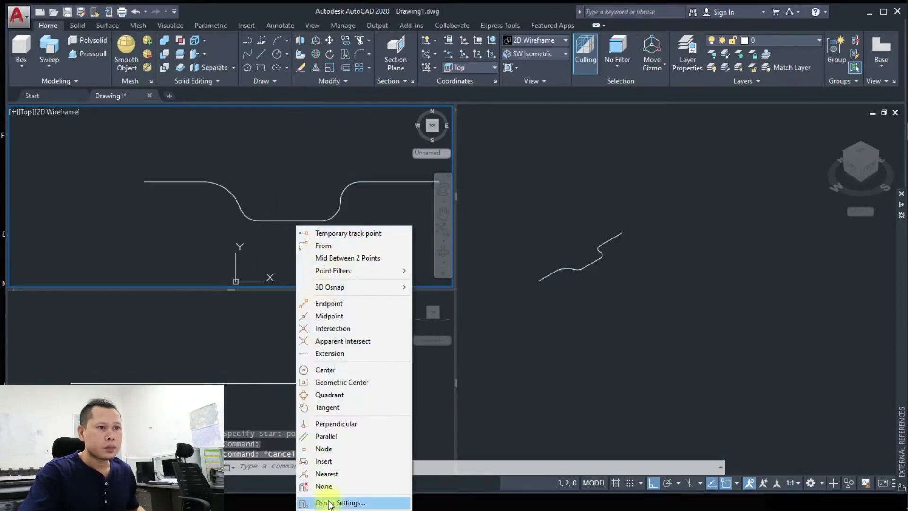
pyautogui.click(329, 503)
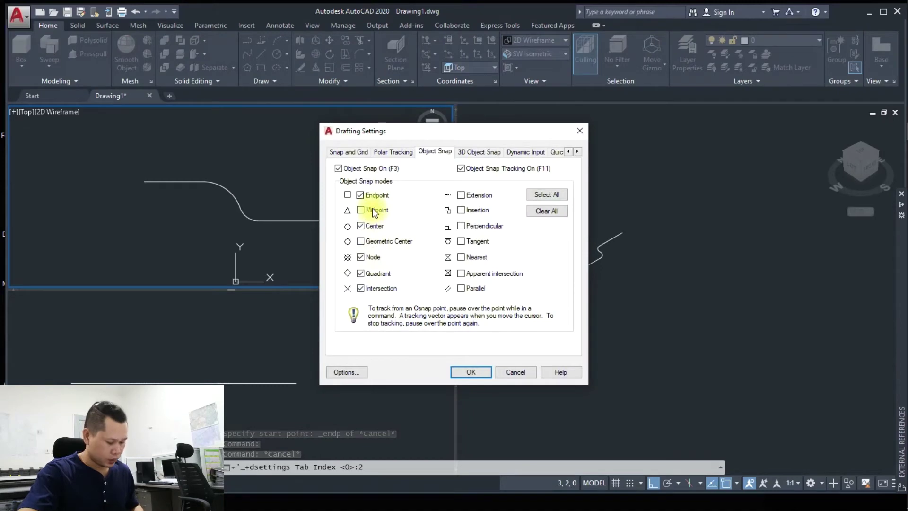
pyautogui.click(469, 374)
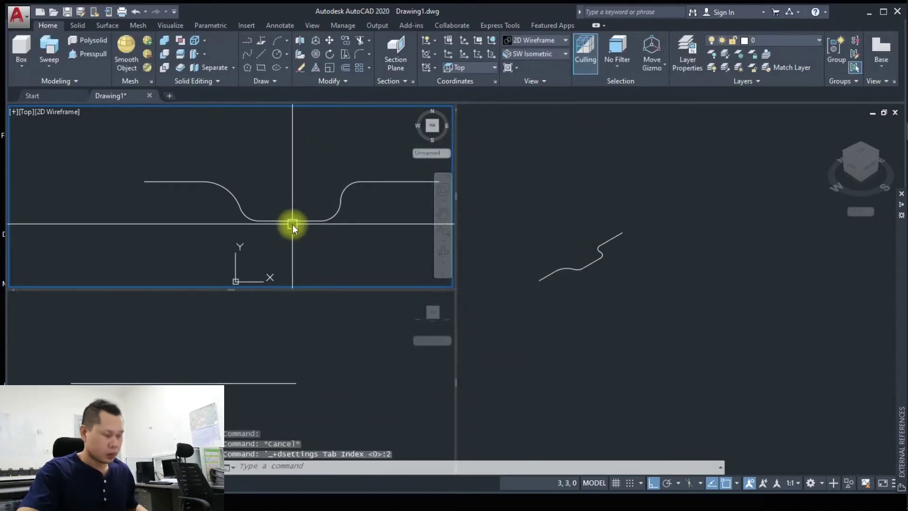
pyautogui.write('pl')
pyautogui.press('Return')
# Step: Draw a vertical line through the curve's middle and trim the curve at it
pyautogui.click(290, 220)
pyautogui.click(289, 121)
pyautogui.press('Escape')
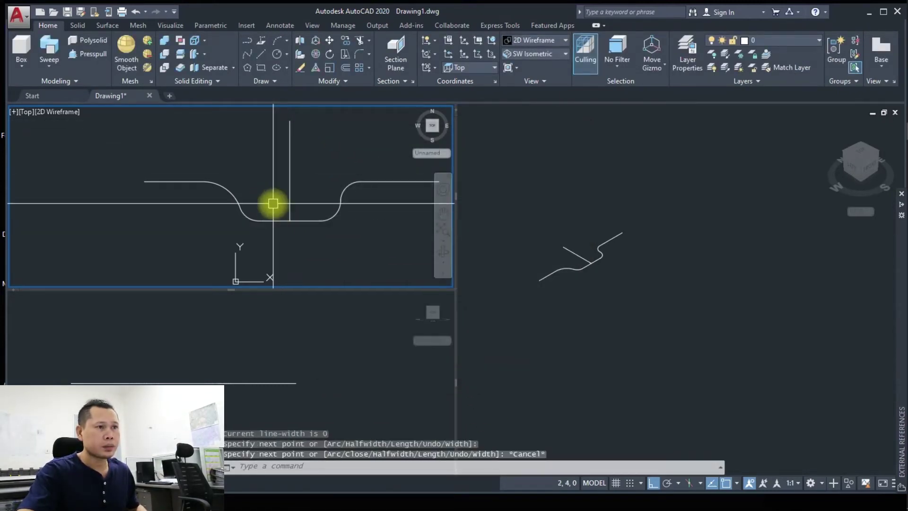
pyautogui.press('Return')
pyautogui.click(270, 181)
pyautogui.click(251, 217)
pyautogui.press('Escape')
pyautogui.click(247, 172)
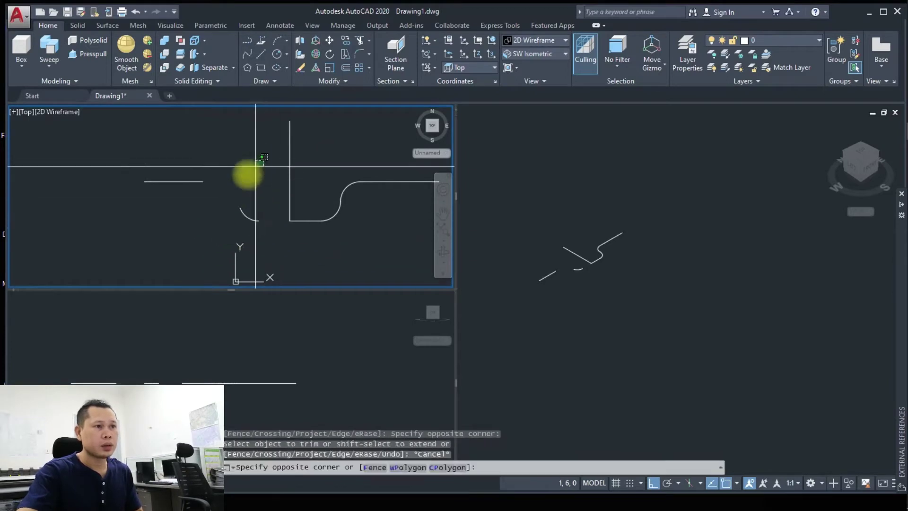
# Step: Delete the leftover left curve pieces and the vertical dividing line
pyautogui.click(146, 221)
pyautogui.press('Delete')
pyautogui.click(307, 149)
pyautogui.click(284, 162)
pyautogui.press('Delete')
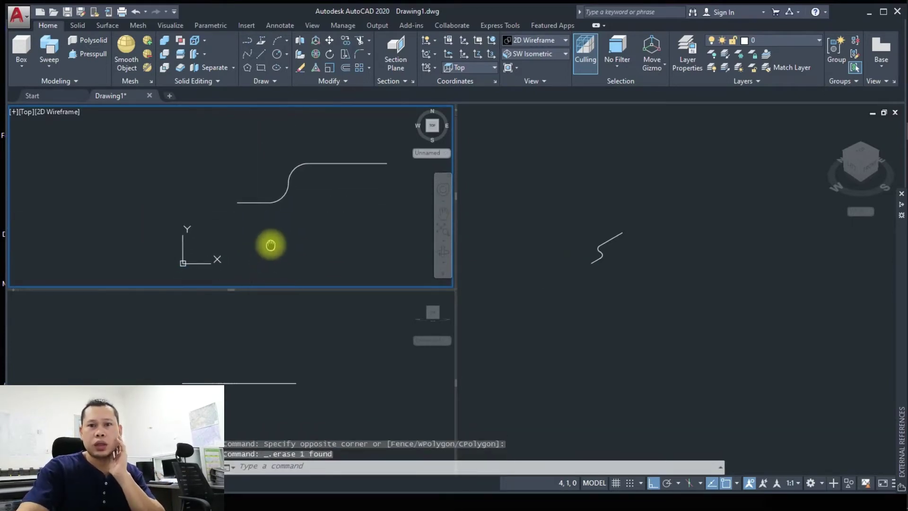
# Step: Pan and zoom the Top view to recentre the remaining S-path
pyautogui.moveTo(271, 245); pyautogui.dragTo(269, 228, button='middle')
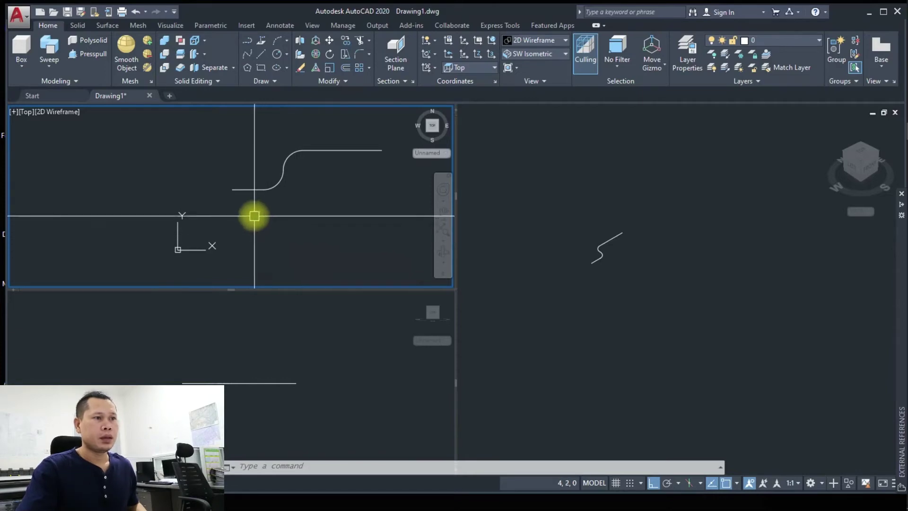
pyautogui.moveTo(253, 217); pyautogui.dragTo(257, 248, button='middle')
pyautogui.scroll(2, 255, 244)
pyautogui.scroll(3, 252, 233)
pyautogui.scroll(-2, 233, 238)
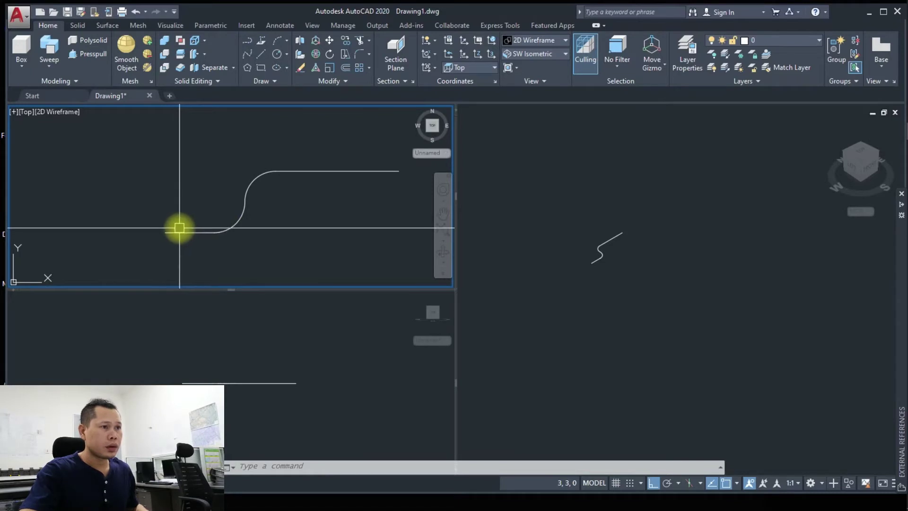
pyautogui.press('Escape')
pyautogui.moveTo(209, 225); pyautogui.dragTo(235, 237, button='middle')
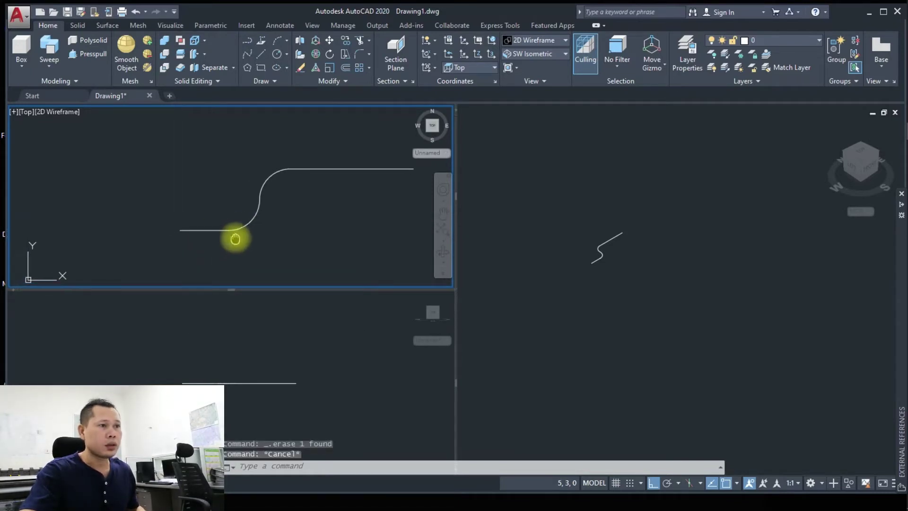
pyautogui.write('c')
# Step: Draw a circle of diameter 1 centred on the path's left end
pyautogui.press('Return')
pyautogui.click(179, 230)
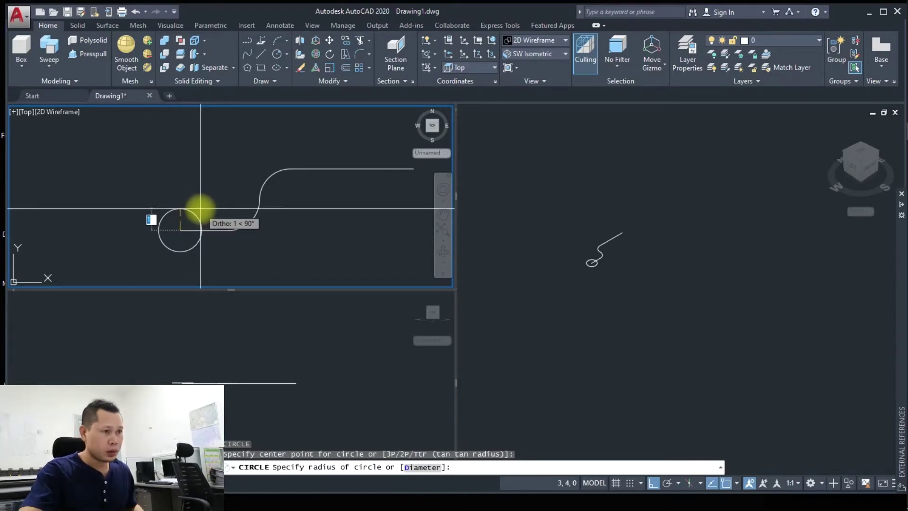
pyautogui.write('d')
pyautogui.press('Return')
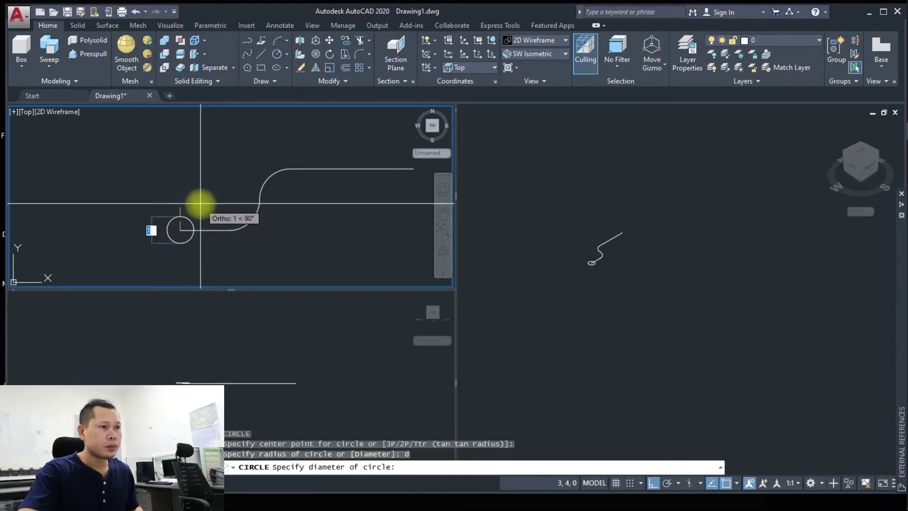
pyautogui.press('Return')
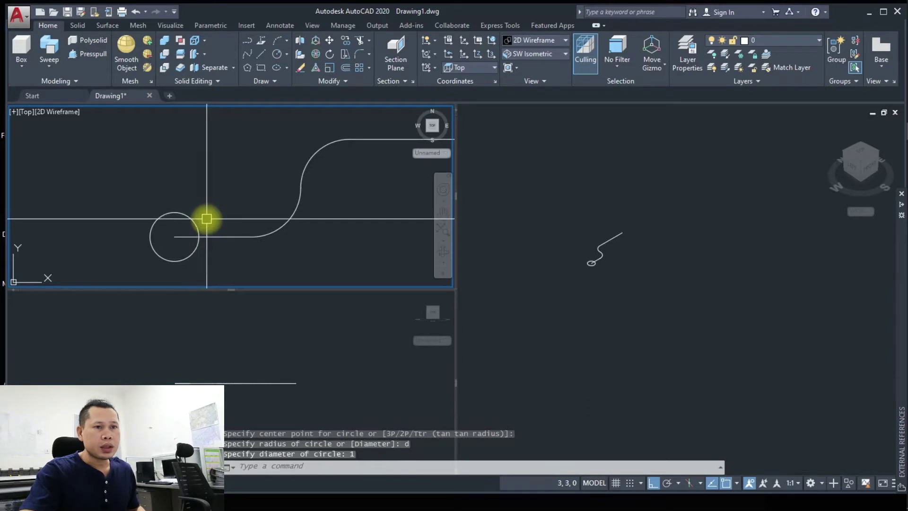
pyautogui.click(553, 257)
pyautogui.scroll(2, 590, 257)
pyautogui.moveTo(634, 284); pyautogui.dragTo(608, 301, button='middle')
pyautogui.scroll(4, 610, 296)
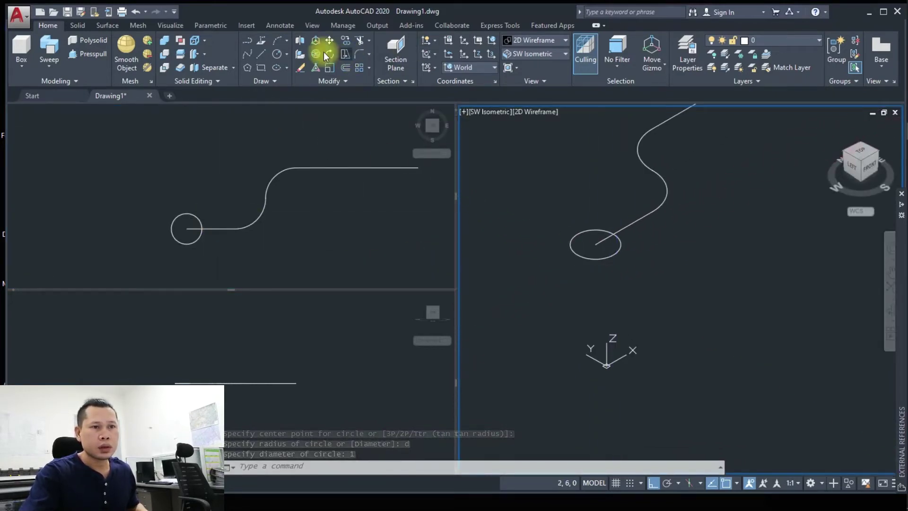
# Step: 3D-rotate the circle 90° about an axis through its centre
pyautogui.write('3r')
pyautogui.press('Return')
pyautogui.click(589, 258)
pyautogui.press('Return')
pyautogui.click(595, 244)
pyautogui.click(619, 270)
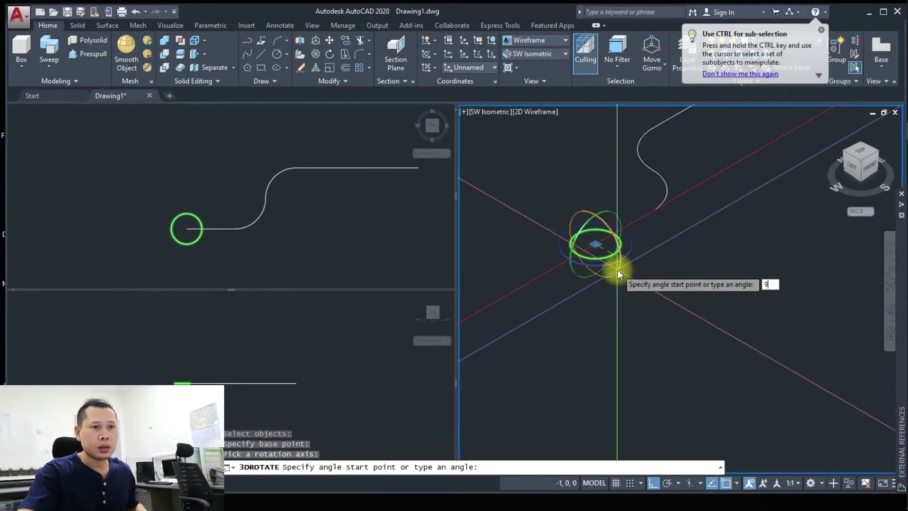
pyautogui.write('0')
pyautogui.press('Return')
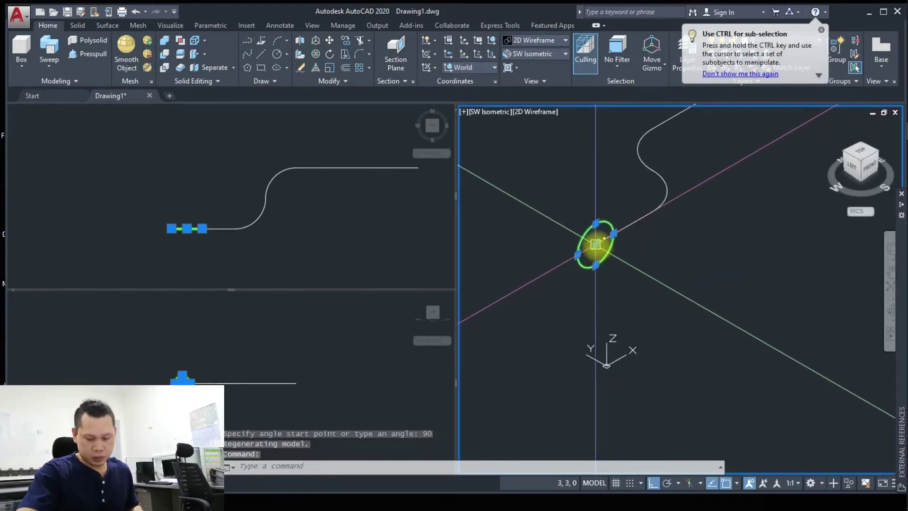
# Step: Rotate the circle another 90° about a second axis so it stands across the path
pyautogui.press('Return')
pyautogui.click(623, 248)
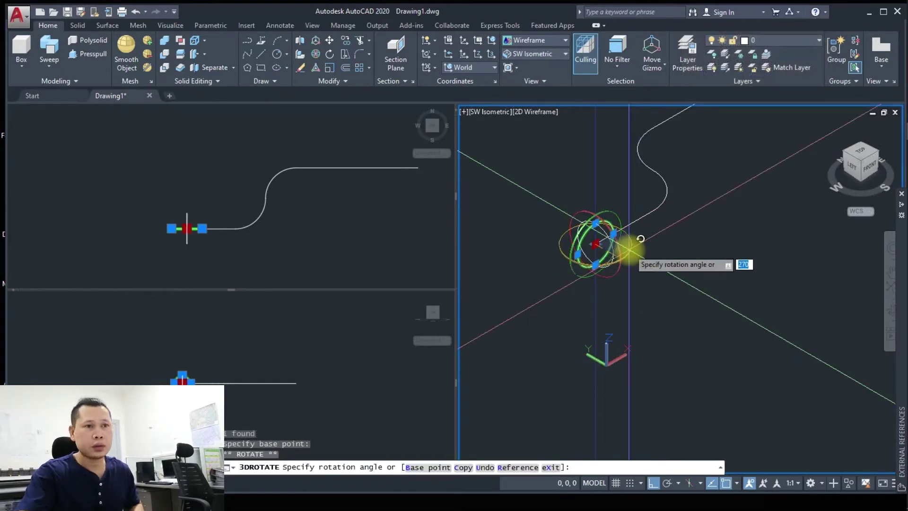
pyautogui.press('Return')
pyautogui.scroll(2, 635, 252)
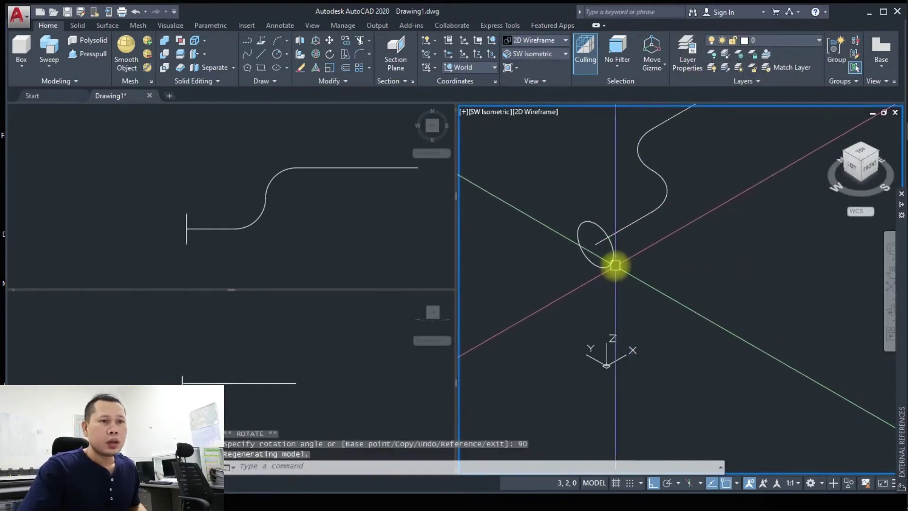
pyautogui.scroll(-3, 615, 263)
pyautogui.scroll(3, 646, 266)
pyautogui.moveTo(627, 266); pyautogui.dragTo(646, 310, button='middle')
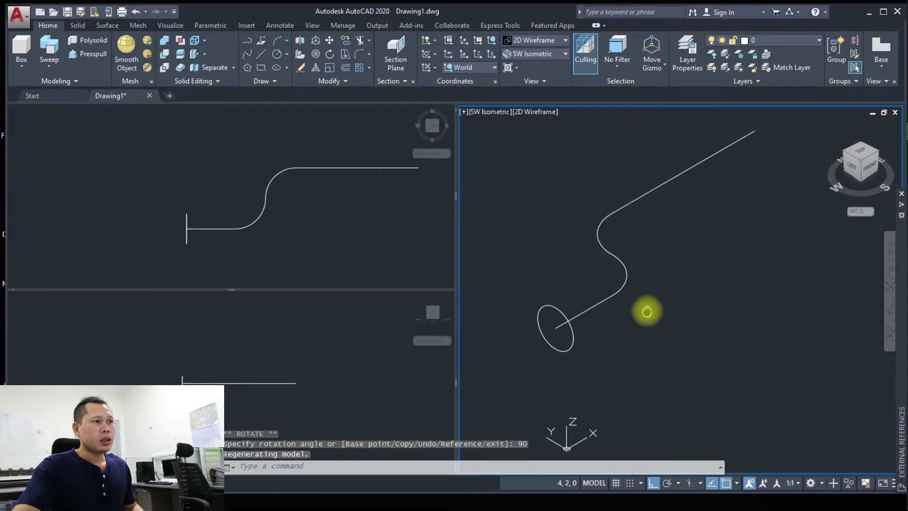
# Step: Sweep the circle along the S-curve into a solid tube
pyautogui.click(49, 47)
pyautogui.click(571, 338)
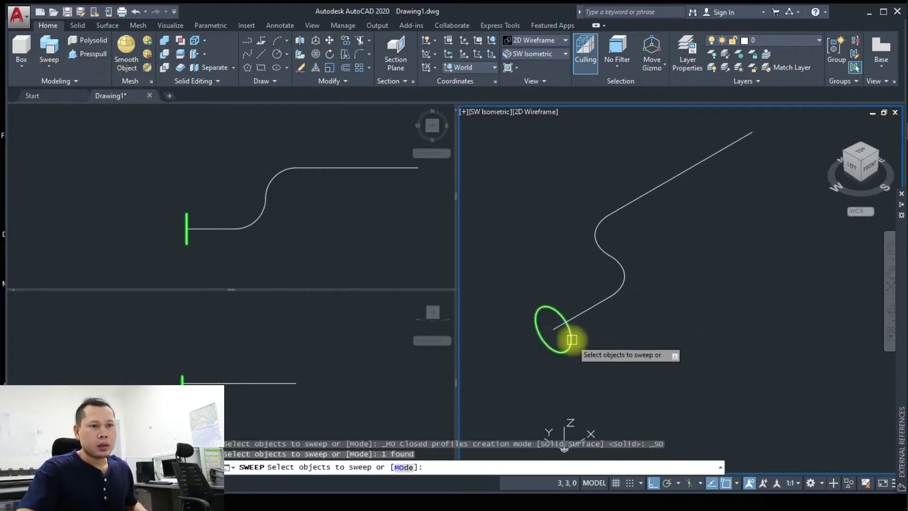
pyautogui.press('Return')
pyautogui.click(579, 317)
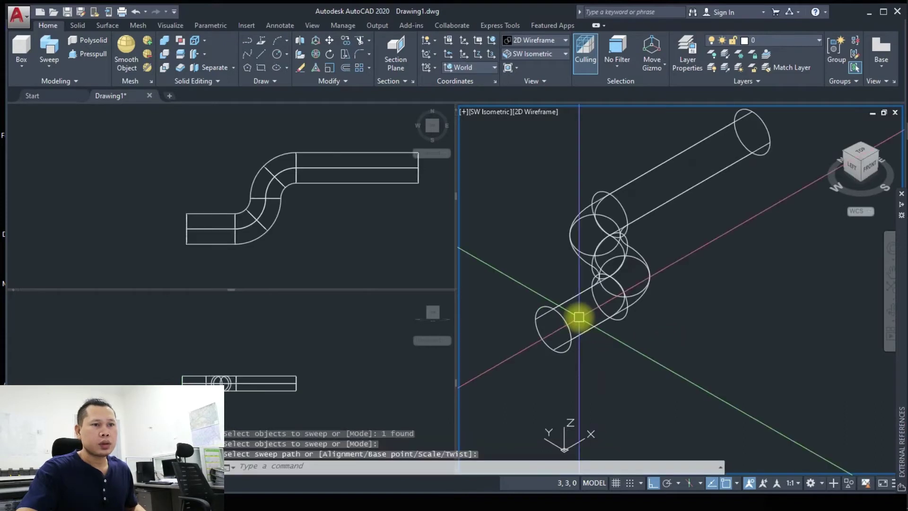
# Step: Select the whole tube in the Top view for mirroring
pyautogui.press('Return')
pyautogui.scroll(-3, 615, 326)
pyautogui.press('Escape')
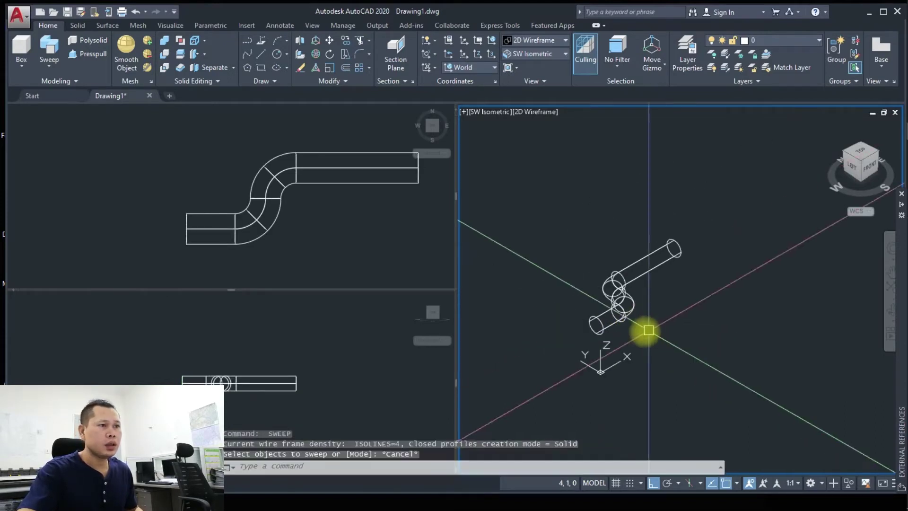
pyautogui.scroll(3, 645, 330)
pyautogui.click(292, 252)
pyautogui.scroll(-2, 274, 175)
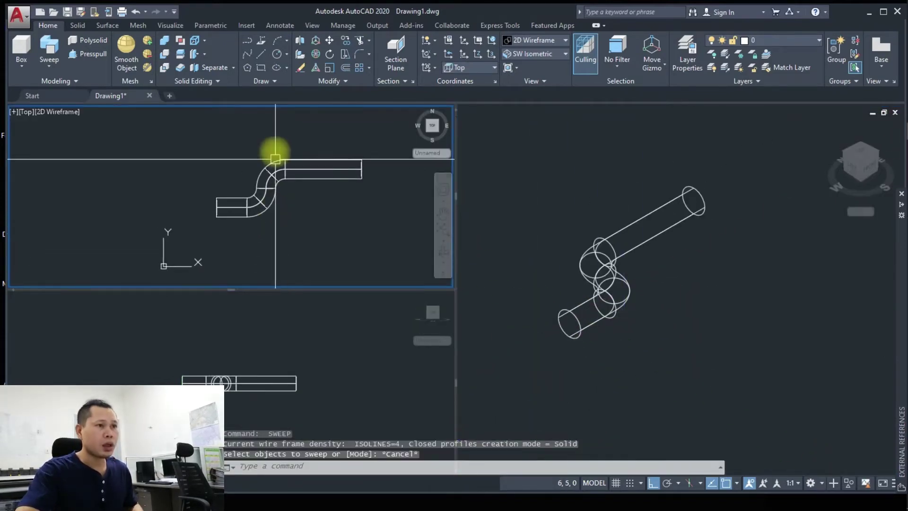
pyautogui.click(274, 174)
pyautogui.click(236, 202)
pyautogui.press('Return')
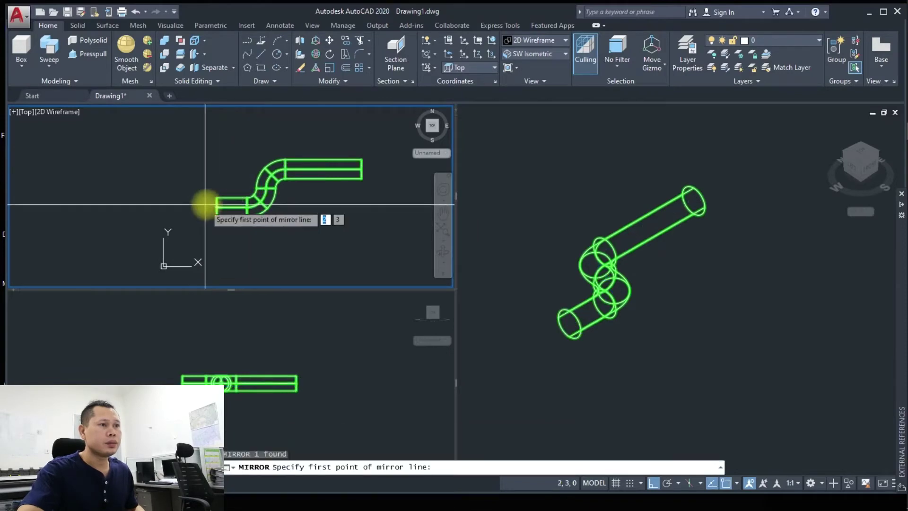
# Step: Mirror the tube about a vertical line at its left end, keeping the original
pyautogui.click(217, 198)
pyautogui.click(217, 147)
pyautogui.press('Return')
pyautogui.scroll(-1, 199, 207)
pyautogui.scroll(-1, 210, 219)
pyautogui.click(244, 345)
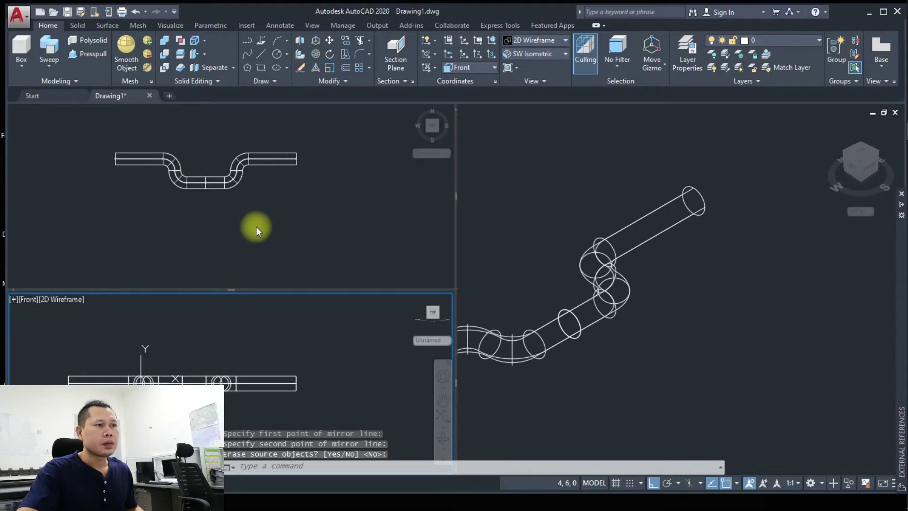
pyautogui.moveTo(256, 226); pyautogui.dragTo(280, 264, button='middle')
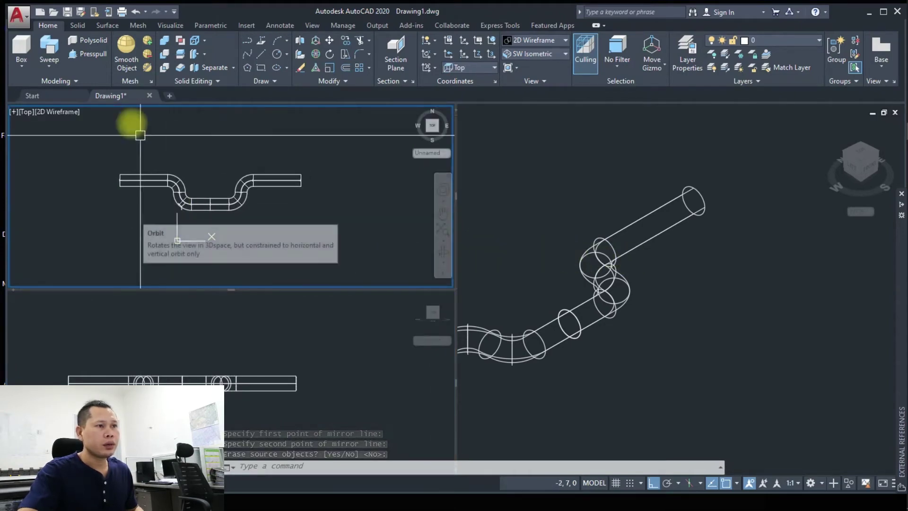
# Step: Union the two tube halves into one solid
pyautogui.click(167, 38)
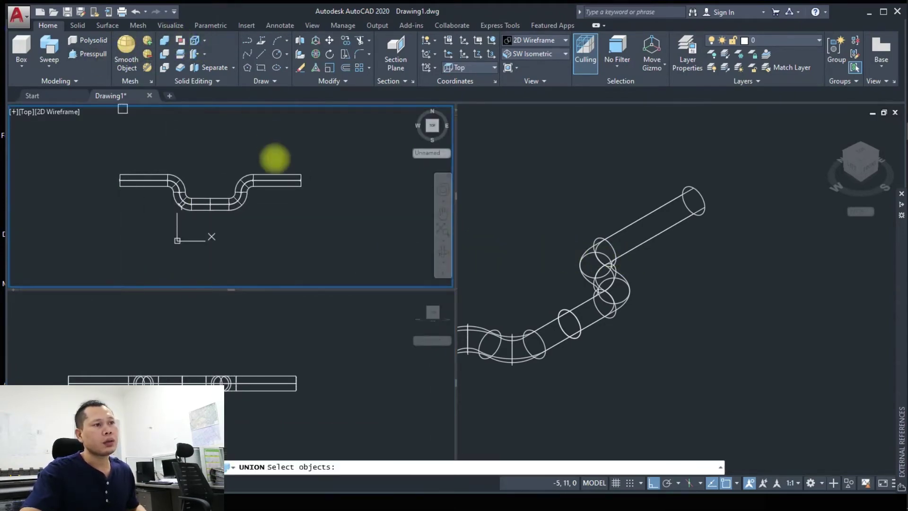
pyautogui.click(239, 187)
pyautogui.click(184, 189)
pyautogui.press('Return')
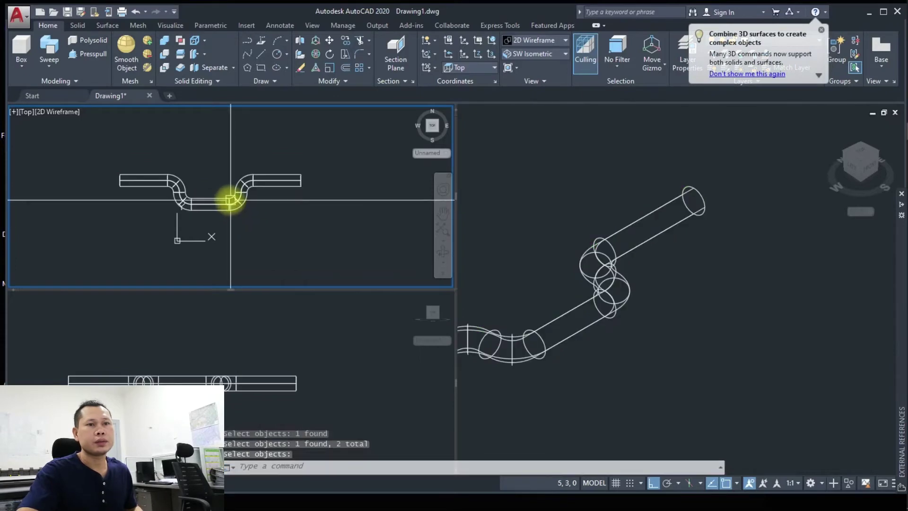
pyautogui.moveTo(601, 353); pyautogui.dragTo(734, 346, button='middle')
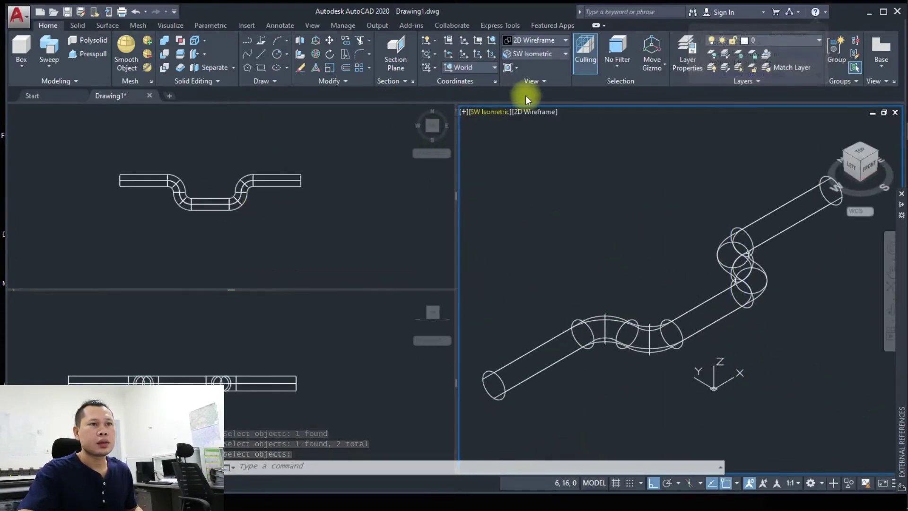
# Step: Switch the 3D viewport to SW Isometric with the Conceptual visual style
pyautogui.click(531, 54)
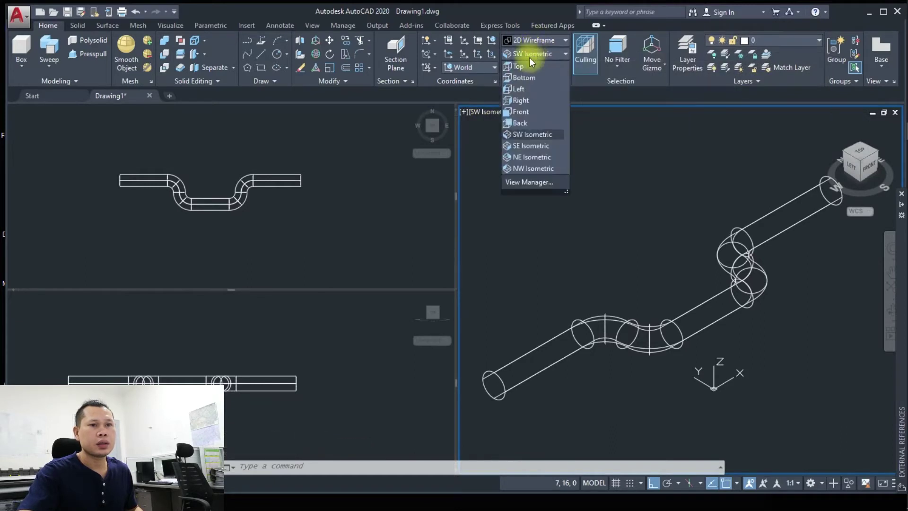
pyautogui.click(534, 135)
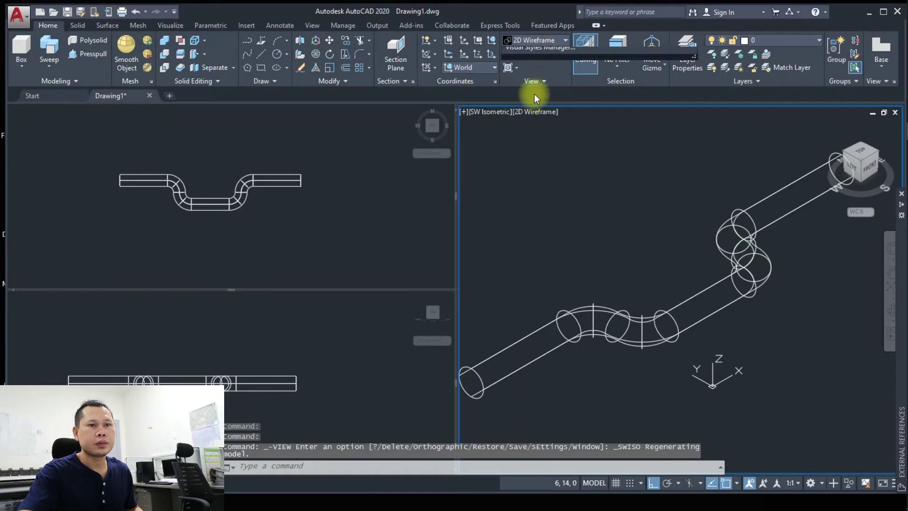
pyautogui.click(535, 39)
pyautogui.click(573, 67)
pyautogui.scroll(-5, 699, 260)
pyautogui.keyDown('shift'); pyautogui.moveTo(699, 259); pyautogui.dragTo(677, 287, button='middle'); pyautogui.keyUp('shift')
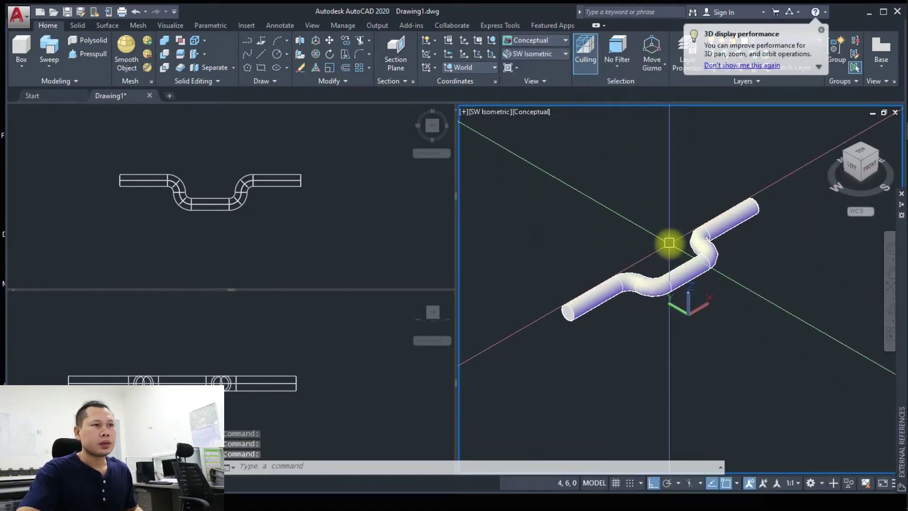
# Step: Start 3D-rotating the tube, picking its base point and rotation axis
pyautogui.click(316, 54)
pyautogui.click(666, 286)
pyautogui.press('Return')
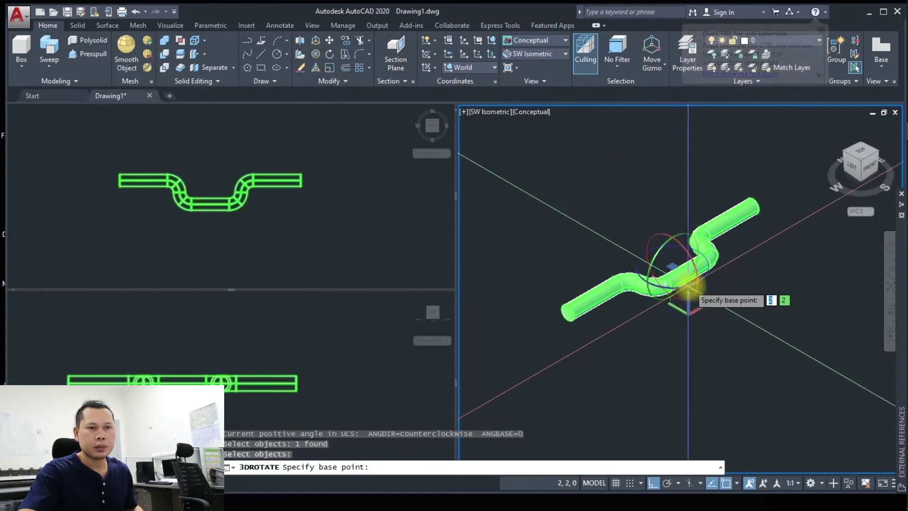
pyautogui.click(695, 287)
pyautogui.click(722, 313)
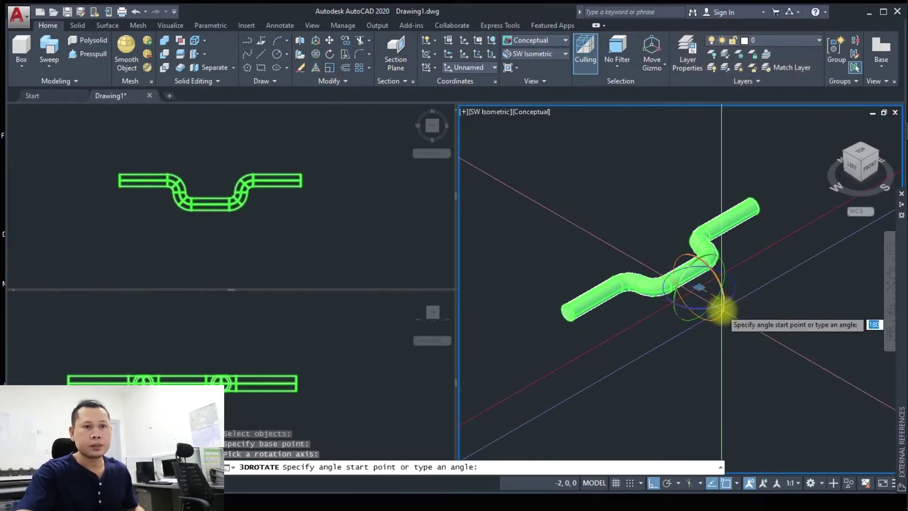
# Step: Rotate the tube 90° about the chosen axis so its bends rise vertically
pyautogui.write('90')
pyautogui.press('Return')
pyautogui.scroll(1, 723, 279)
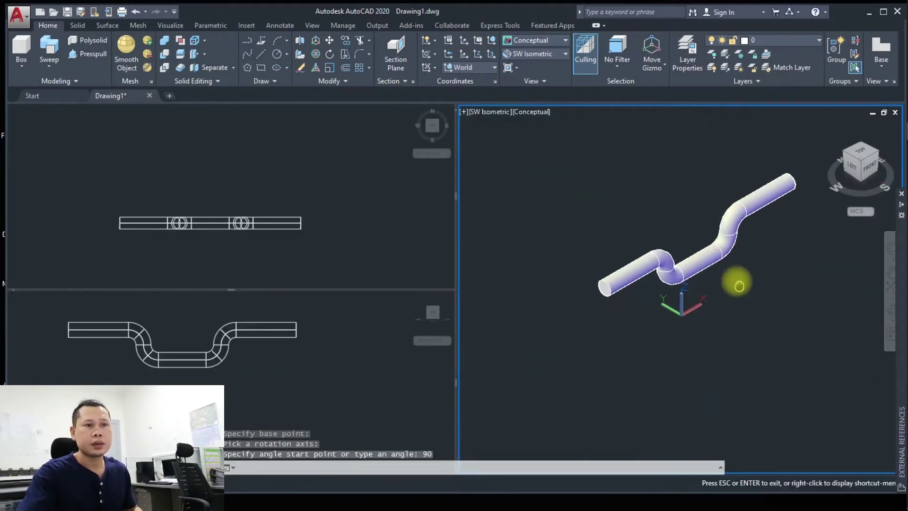
pyautogui.scroll(2, 710, 263)
pyautogui.moveTo(710, 263); pyautogui.dragTo(653, 275, button='middle')
pyautogui.press('Escape')
pyautogui.scroll(-3, 669, 253)
pyautogui.scroll(-2, 679, 264)
# Step: Pan the Top viewport to clear space below the tube
pyautogui.click(309, 206)
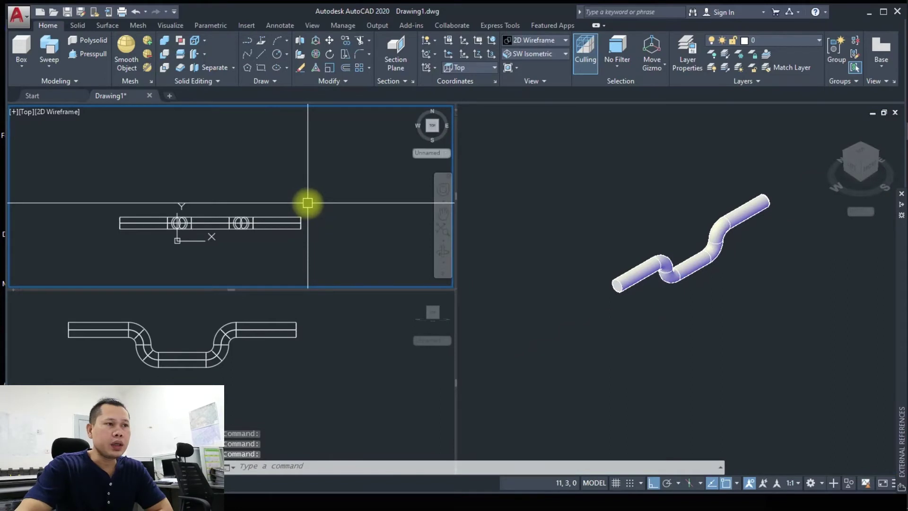
pyautogui.click(297, 179)
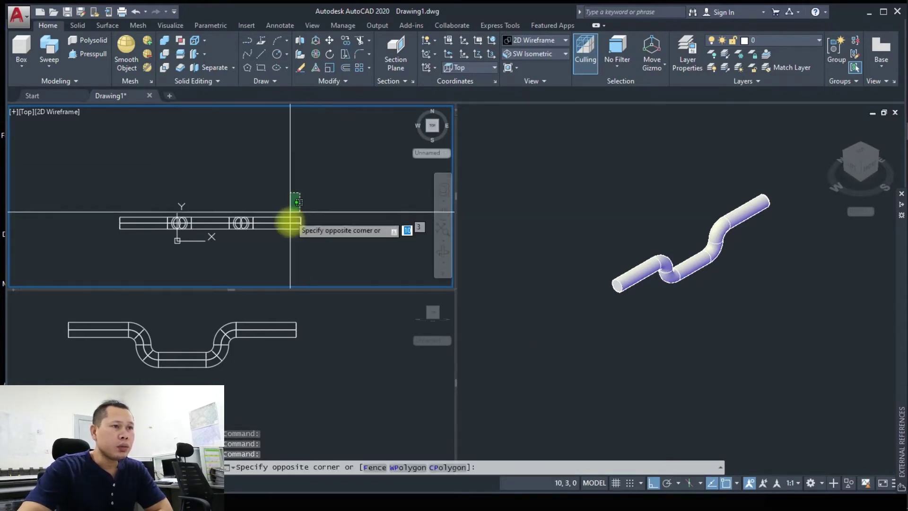
pyautogui.moveTo(313, 249)
pyautogui.mouseDown(button='middle')
pyautogui.moveTo(294, 200)
pyautogui.moveTo(278, 214)
pyautogui.mouseUp(button='middle')
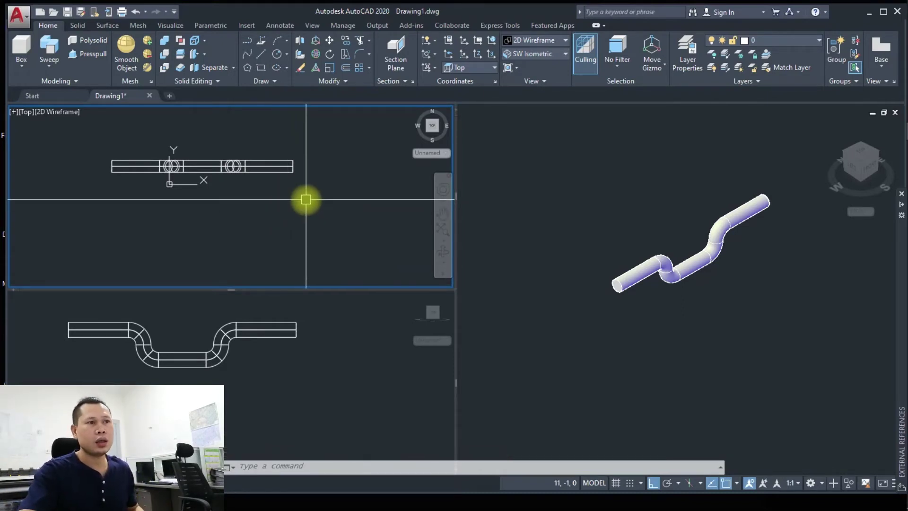
pyautogui.moveTo(230, 221); pyautogui.dragTo(210, 209, button='middle')
pyautogui.moveTo(188, 208); pyautogui.dragTo(186, 210, button='middle')
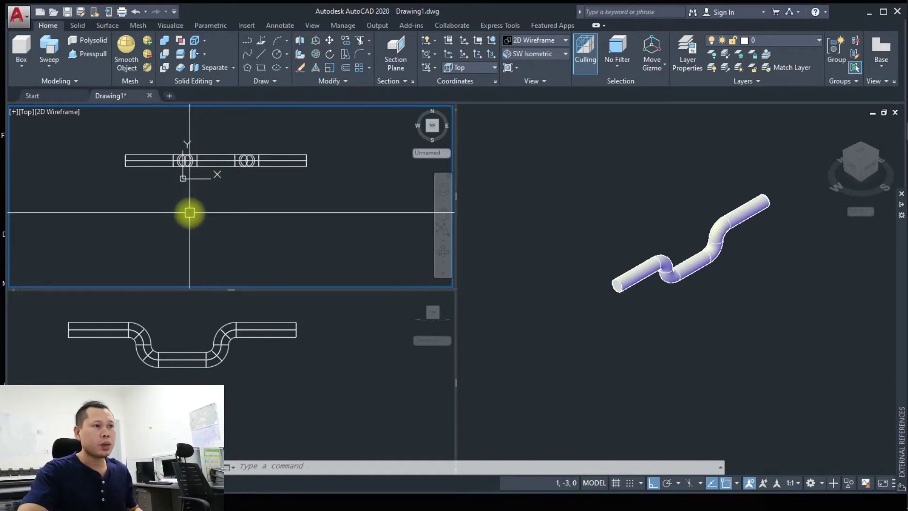
pyautogui.write('pl')
pyautogui.press('Return')
pyautogui.moveTo(212, 205); pyautogui.dragTo(237, 174, button='middle')
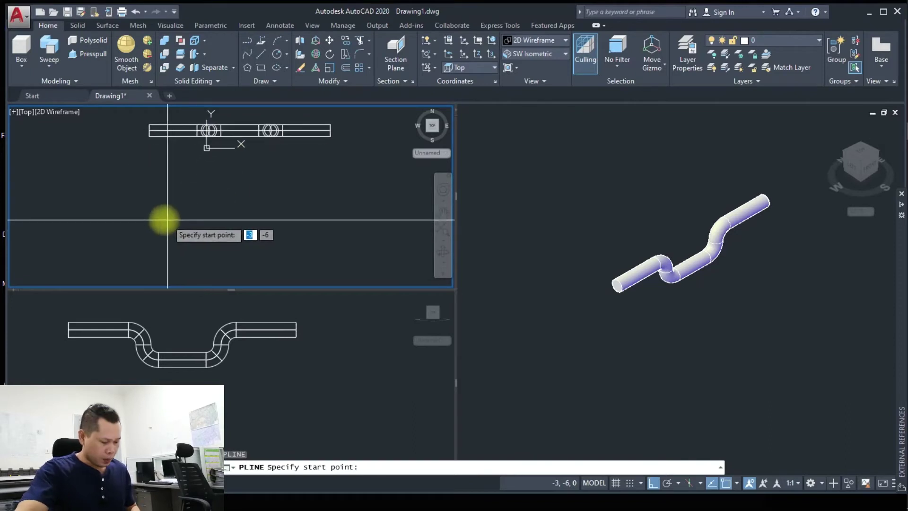
# Step: Reactivate the Top view and pan it left to make room below the tube
pyautogui.click(156, 218)
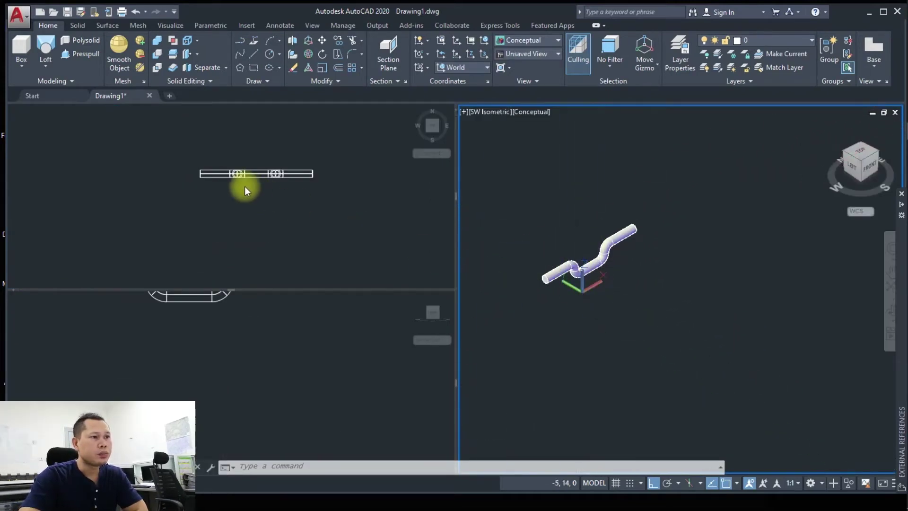
pyautogui.click(247, 184)
pyautogui.moveTo(350, 207); pyautogui.dragTo(310, 205, button='middle')
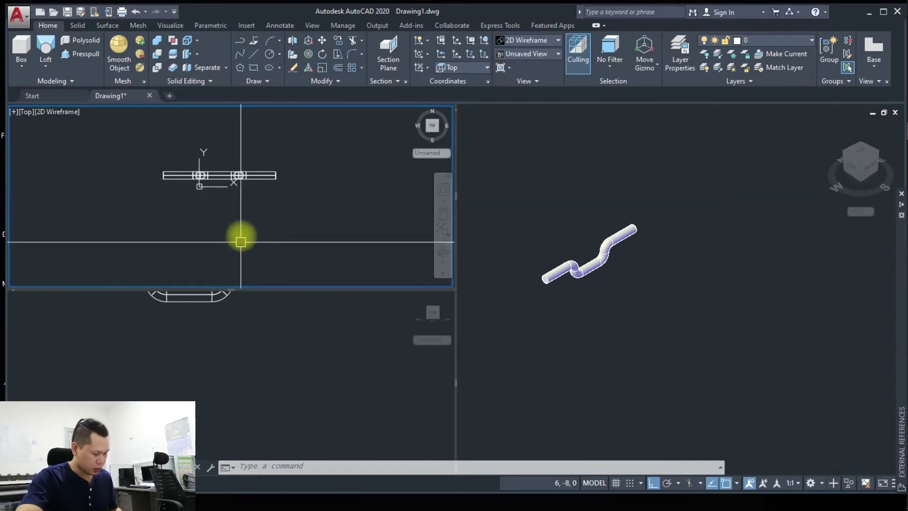
# Step: Draw the stepped polyline: 5 across, 2 down, 5 across, 2 up, 5 across
pyautogui.write('pl')
pyautogui.press('Return')
pyautogui.click(162, 218)
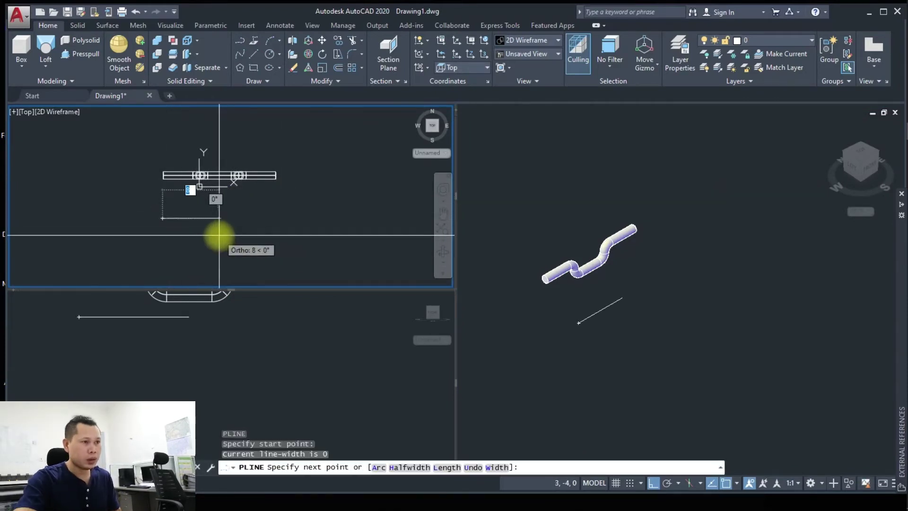
pyautogui.write('5')
pyautogui.press('Return')
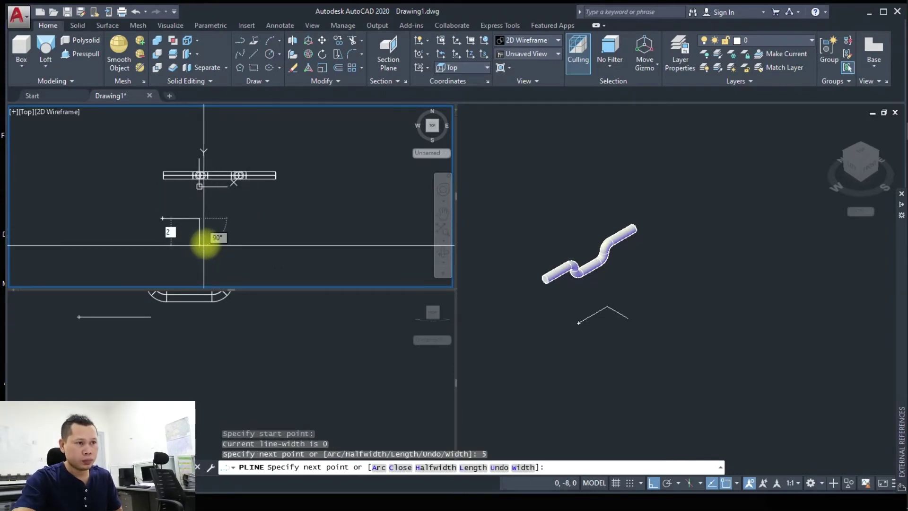
pyautogui.press('Return')
pyautogui.write('5')
pyautogui.press('Return')
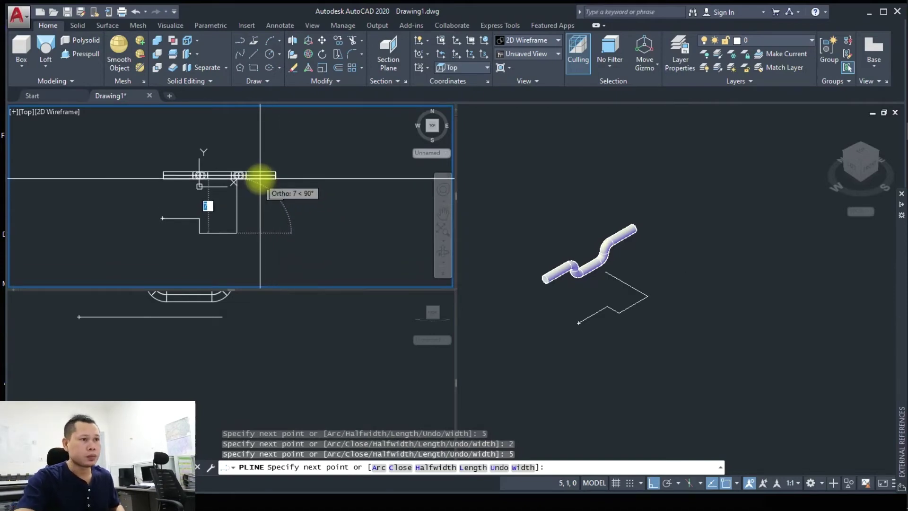
pyautogui.write('2')
pyautogui.press('Return')
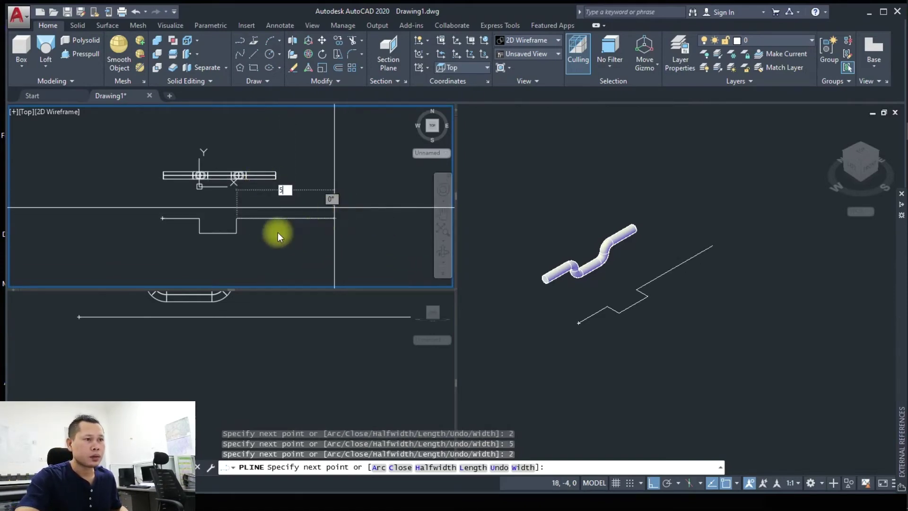
pyautogui.press('Return')
pyautogui.moveTo(292, 220); pyautogui.dragTo(314, 203, button='middle')
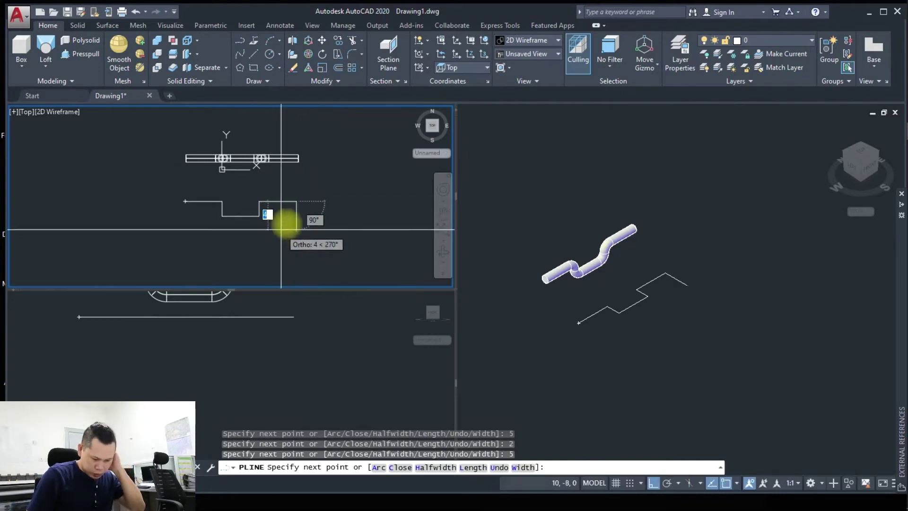
pyautogui.press('Escape')
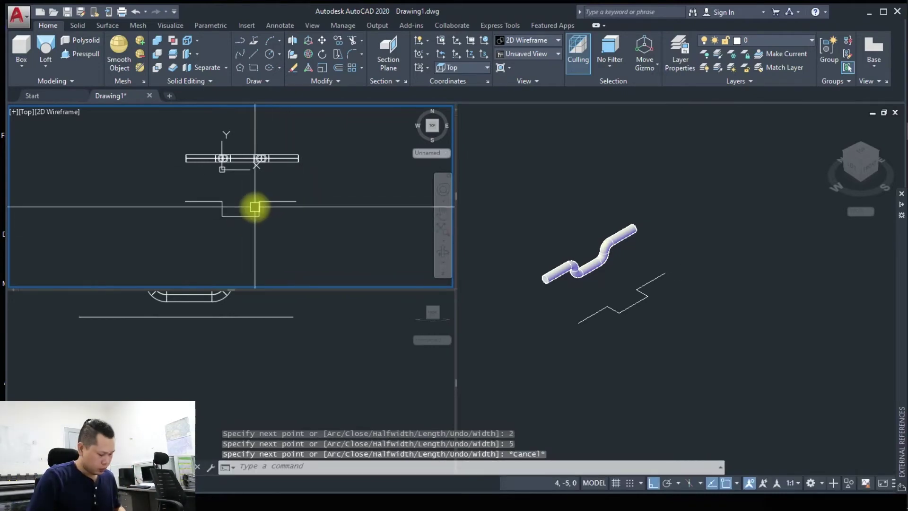
# Step: Set the fillet radius to 1 and round both corners of the first drop
pyautogui.write('f')
pyautogui.press('Return')
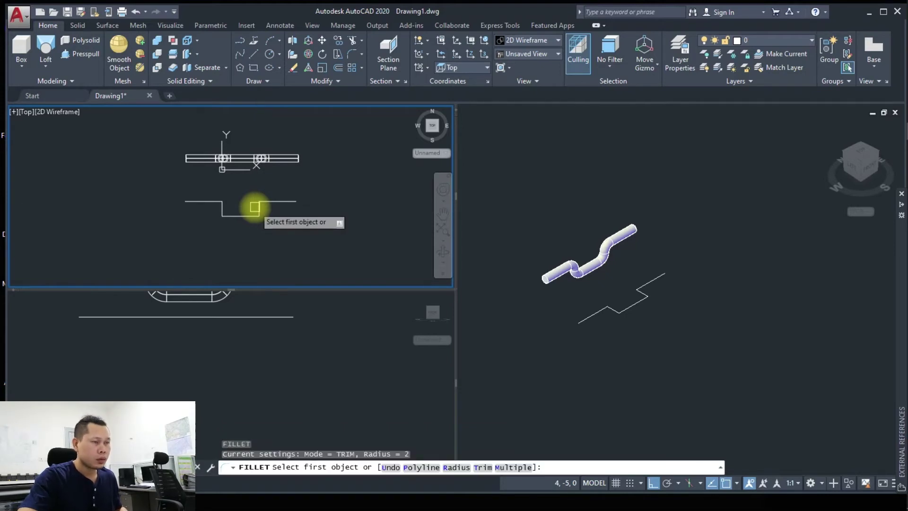
pyautogui.write('r')
pyautogui.press('Return')
pyautogui.press('Return')
pyautogui.scroll(3, 219, 195)
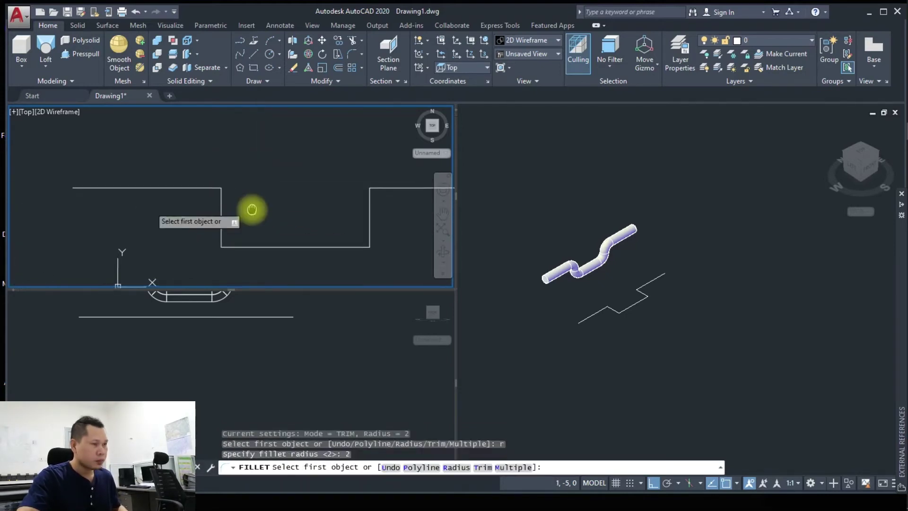
pyautogui.press('Escape')
pyautogui.press('Return')
pyautogui.write('r')
pyautogui.press('Return')
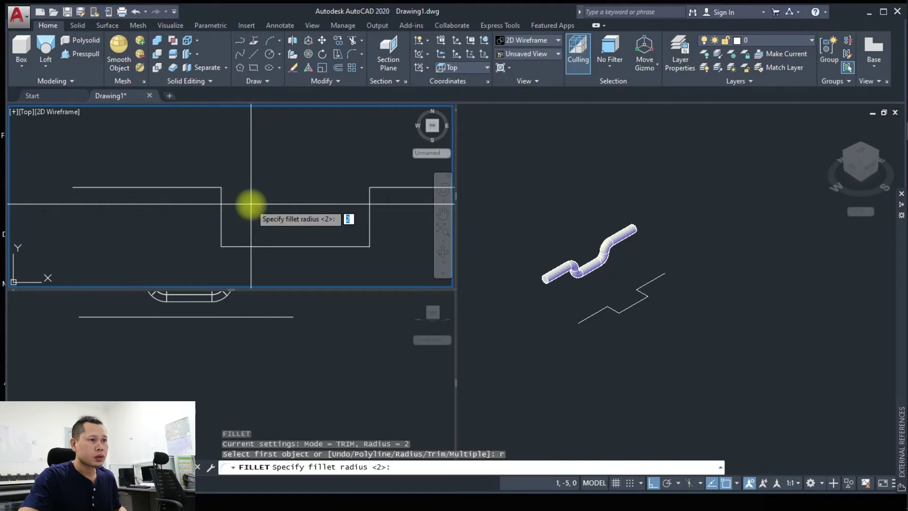
pyautogui.write('1')
pyautogui.press('Return')
pyautogui.click(221, 217)
pyautogui.click(202, 187)
pyautogui.press('Return')
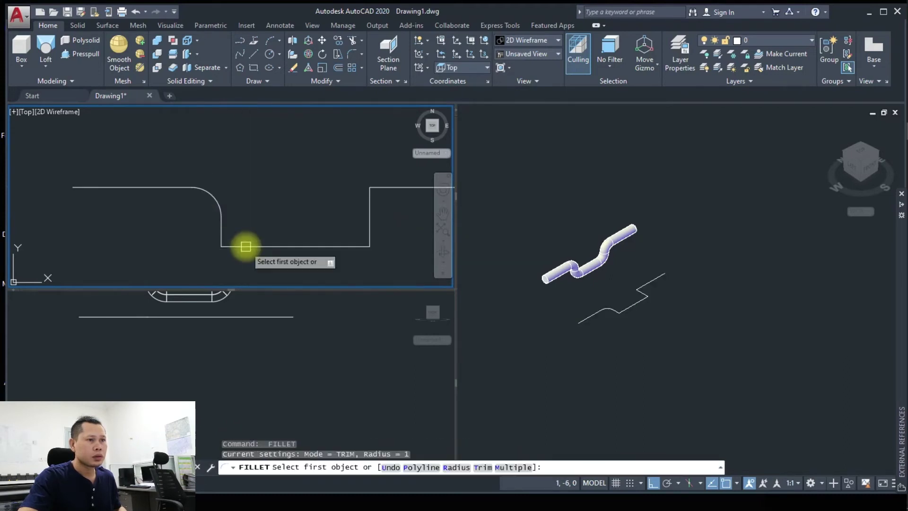
pyautogui.click(243, 246)
# Step: Round the two corners of the rising step with radius 1
pyautogui.press('Return')
pyautogui.moveTo(380, 251); pyautogui.dragTo(304, 240, button='middle')
pyautogui.click(278, 235)
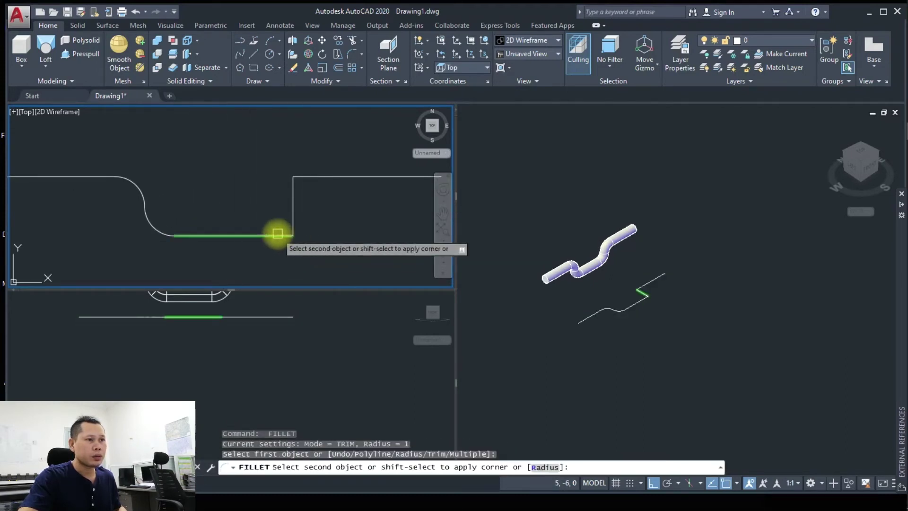
pyautogui.click(294, 208)
pyautogui.press('Return')
pyautogui.click(320, 177)
pyautogui.press('Escape')
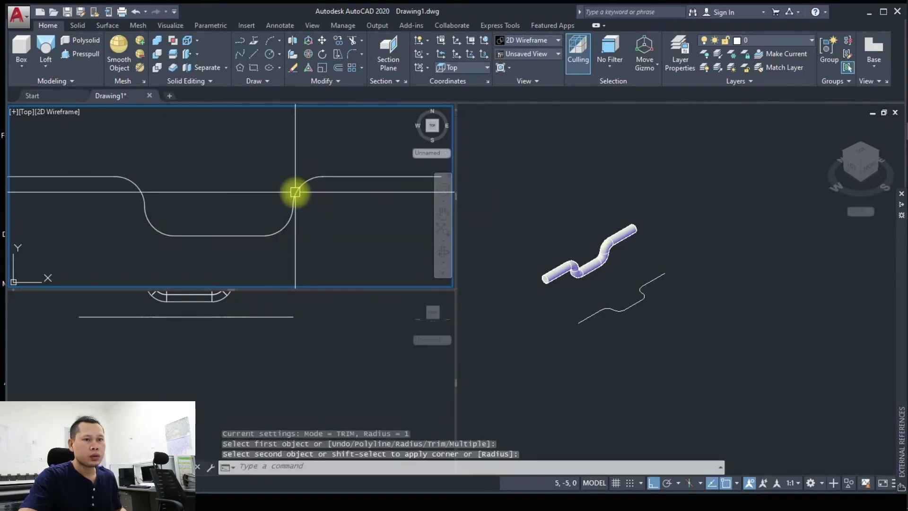
# Step: Select the whole filleted path in the 3D viewport
pyautogui.scroll(-4, 307, 199)
pyautogui.click(549, 319)
pyautogui.scroll(3, 601, 319)
pyautogui.click(649, 247)
pyautogui.click(588, 310)
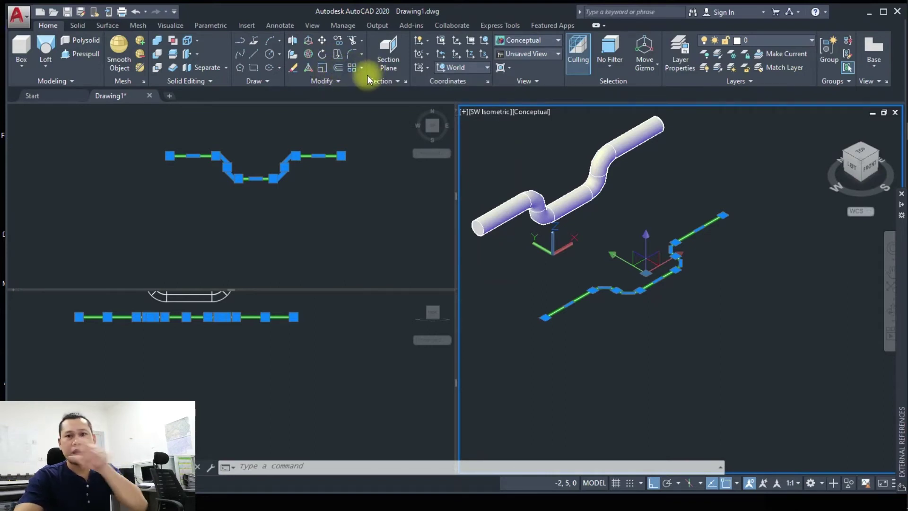
# Step: Try 3D-rotating the S-path about a base point, entering 0 and then 180 degrees
pyautogui.click(386, 57)
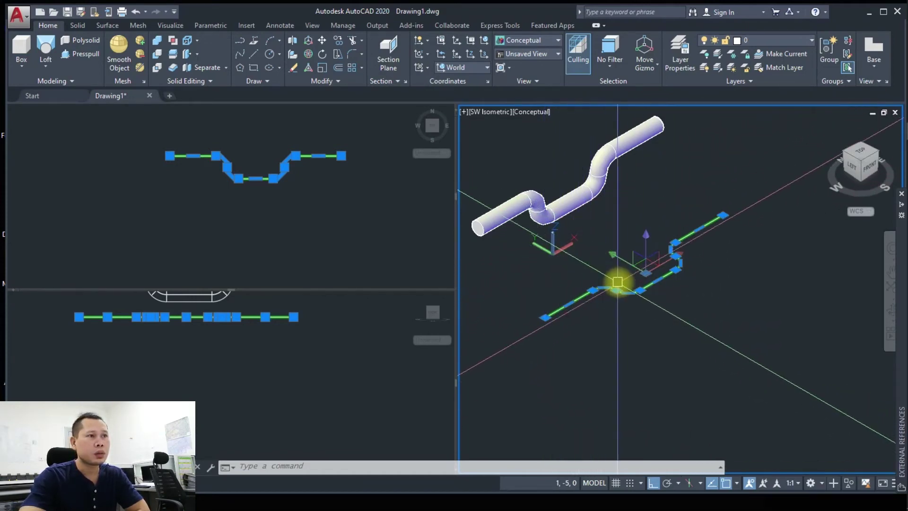
pyautogui.click(297, 67)
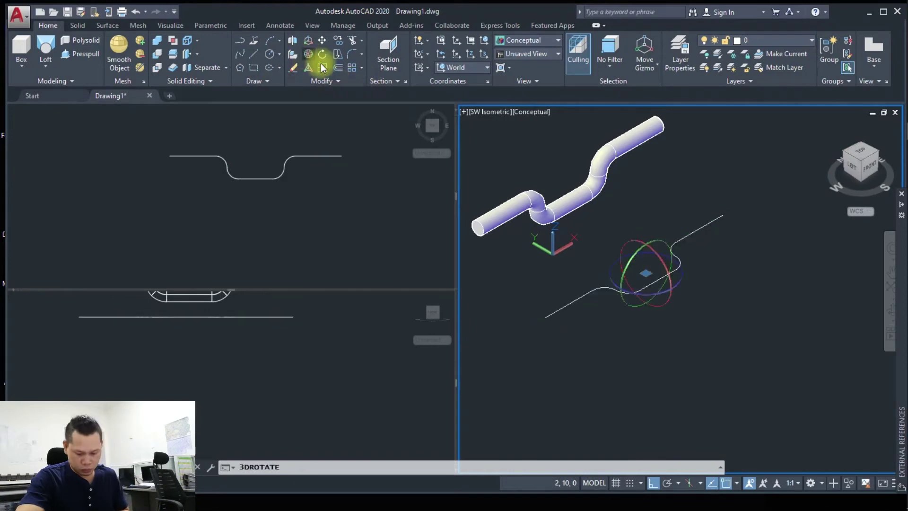
pyautogui.click(668, 301)
pyautogui.write('0')
pyautogui.press('Return')
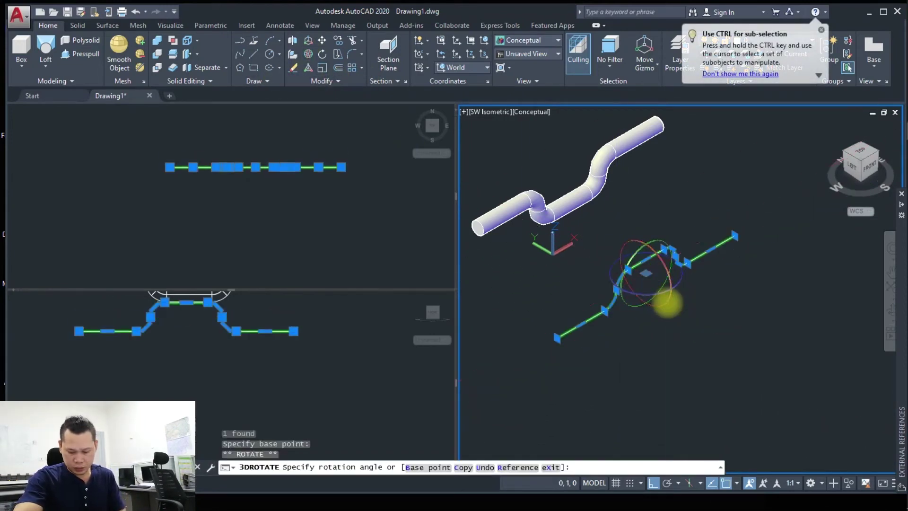
pyautogui.click(678, 289)
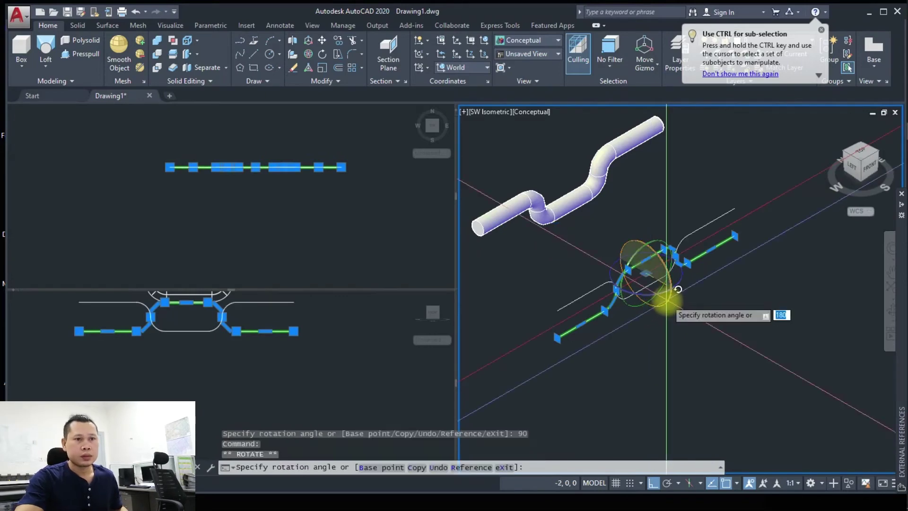
pyautogui.write('0')
pyautogui.press('Return')
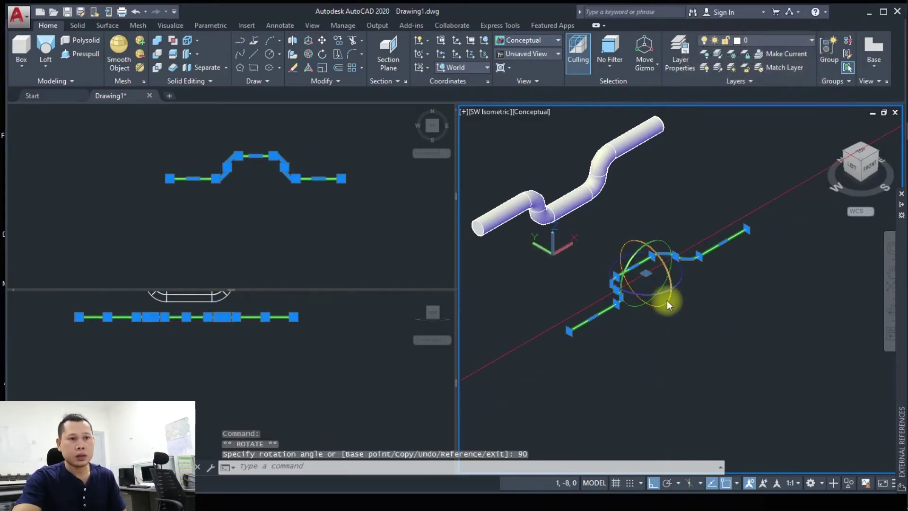
pyautogui.write('180')
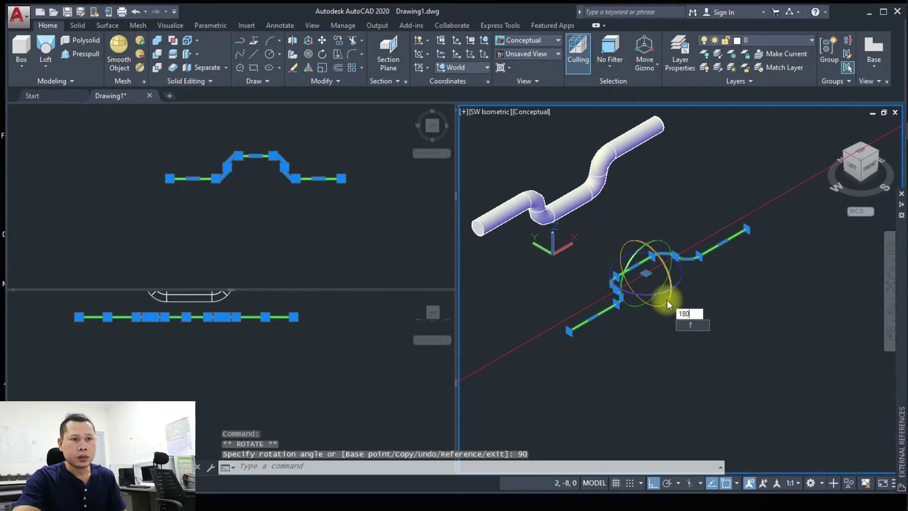
pyautogui.press('Return')
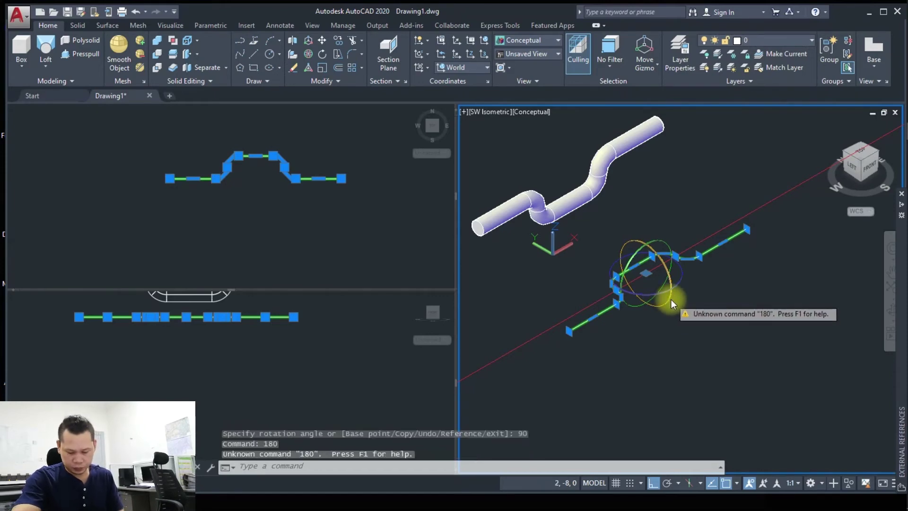
# Step: Rotate the path 90° about the gizmo axis, then reselect it in the front view
pyautogui.write('3drotate')
pyautogui.press('Return')
pyautogui.click(664, 305)
pyautogui.write('90')
pyautogui.press('Return')
pyautogui.press('Escape')
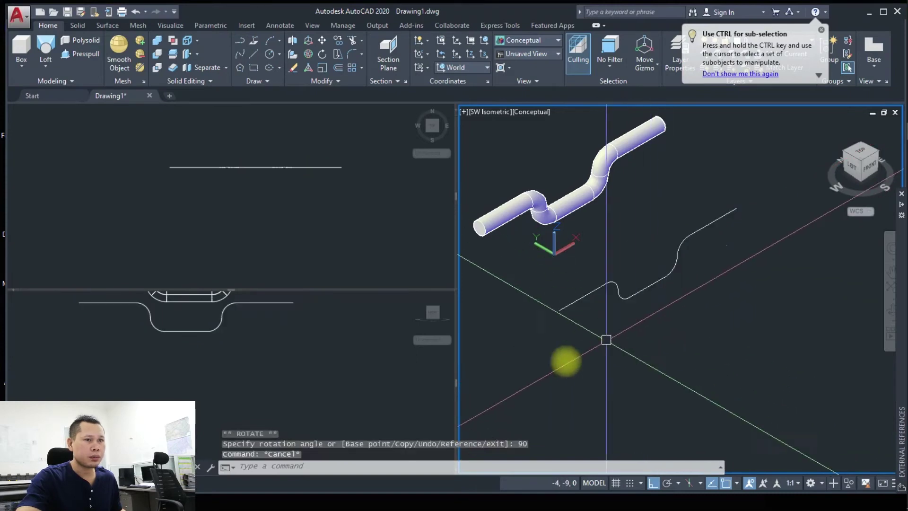
pyautogui.click(308, 379)
pyautogui.click(248, 349)
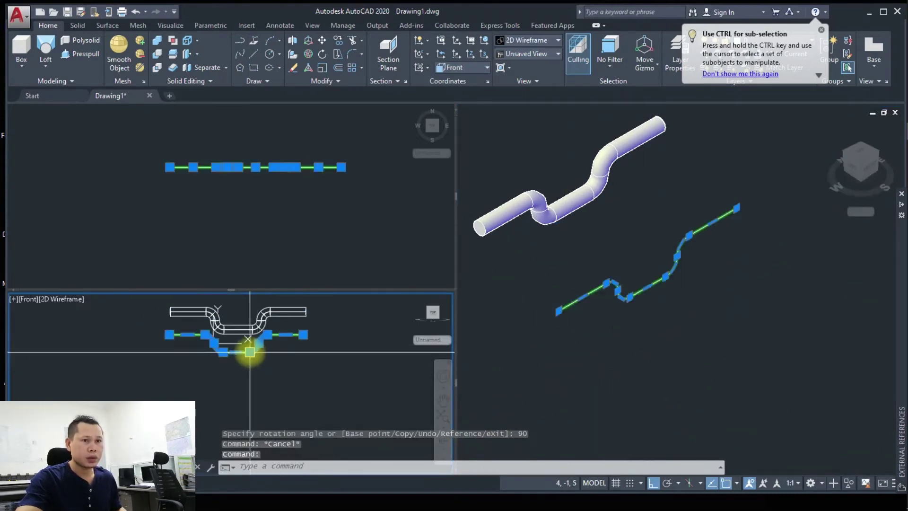
# Step: Move the second S-path lower in the front view
pyautogui.write('m')
pyautogui.press('Return')
pyautogui.click(273, 355)
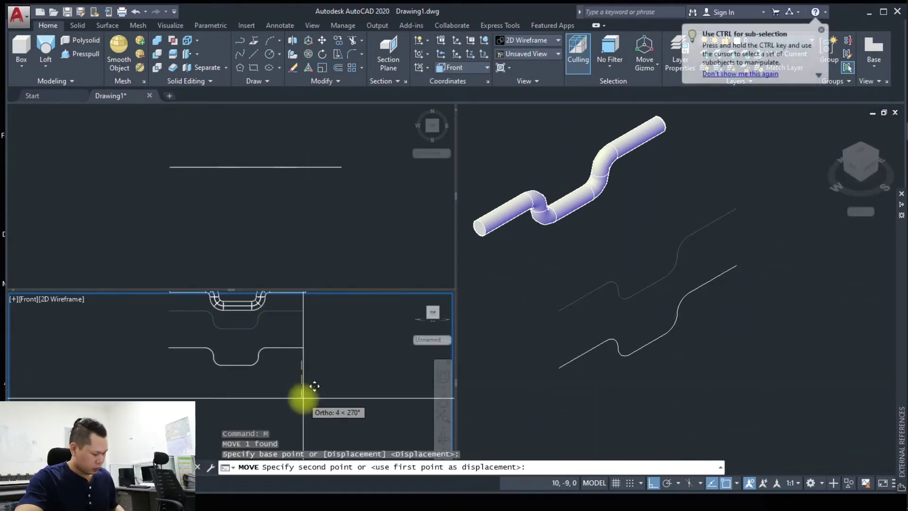
pyautogui.click(301, 396)
pyautogui.moveTo(612, 375); pyautogui.dragTo(639, 334, button='middle')
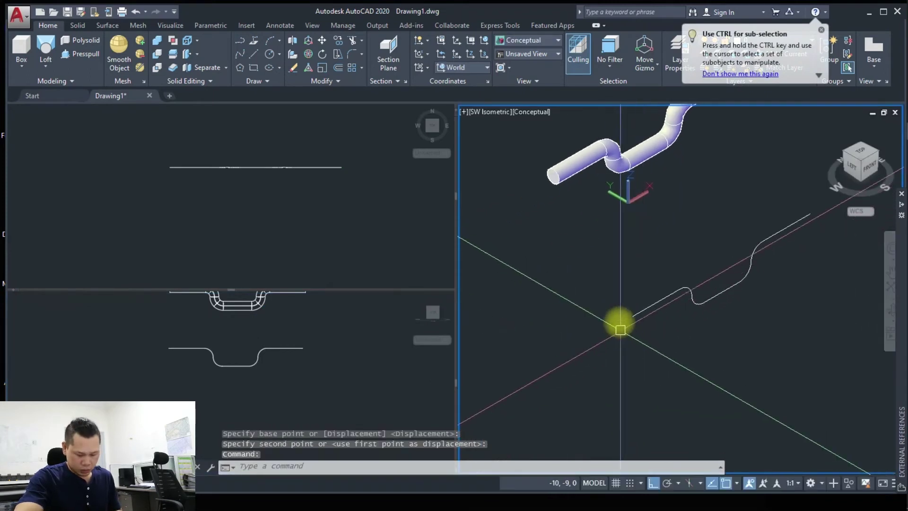
# Step: Draw a diameter-1 circle centred on the path's start point
pyautogui.write('c')
pyautogui.press('Return')
pyautogui.click(633, 316)
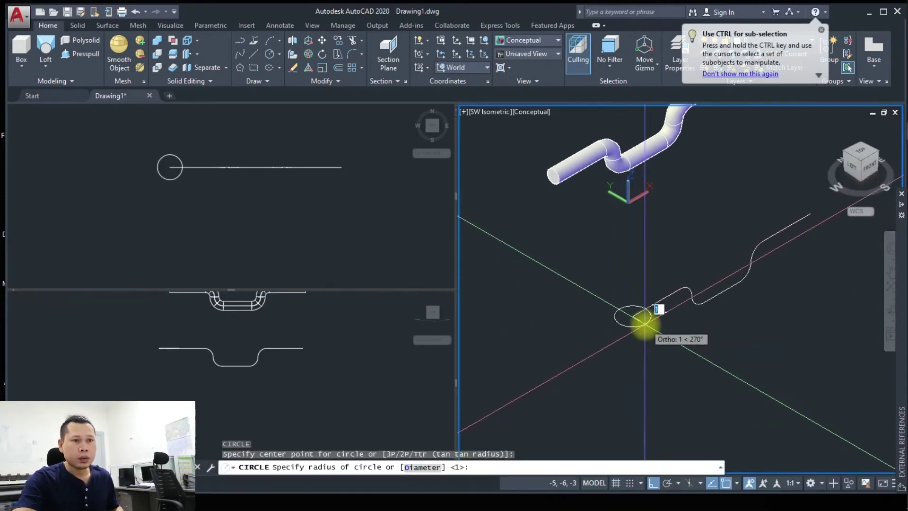
pyautogui.write('d')
pyautogui.press('Return')
pyautogui.write('1')
pyautogui.press('Return')
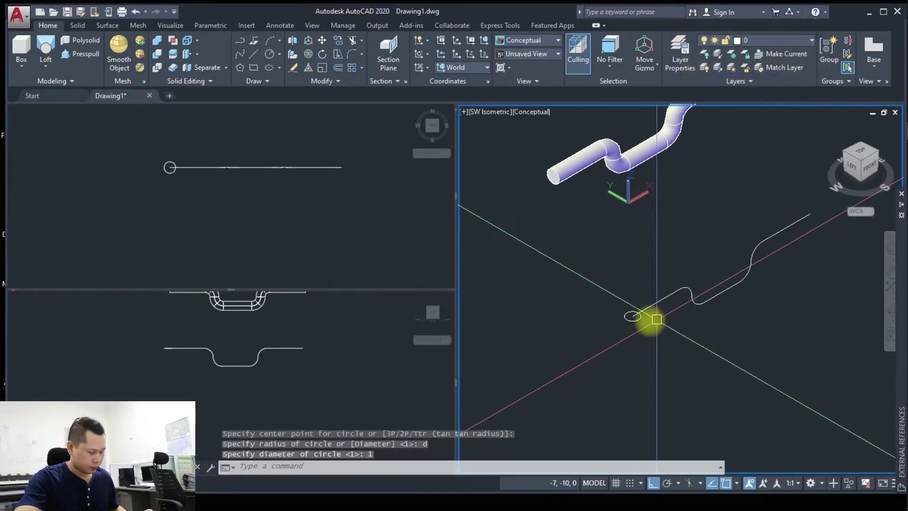
pyautogui.scroll(2, 669, 325)
pyautogui.scroll(2, 592, 324)
# Step: Stand the circle upright with a 90° 3D rotation about its centre
pyautogui.click(579, 337)
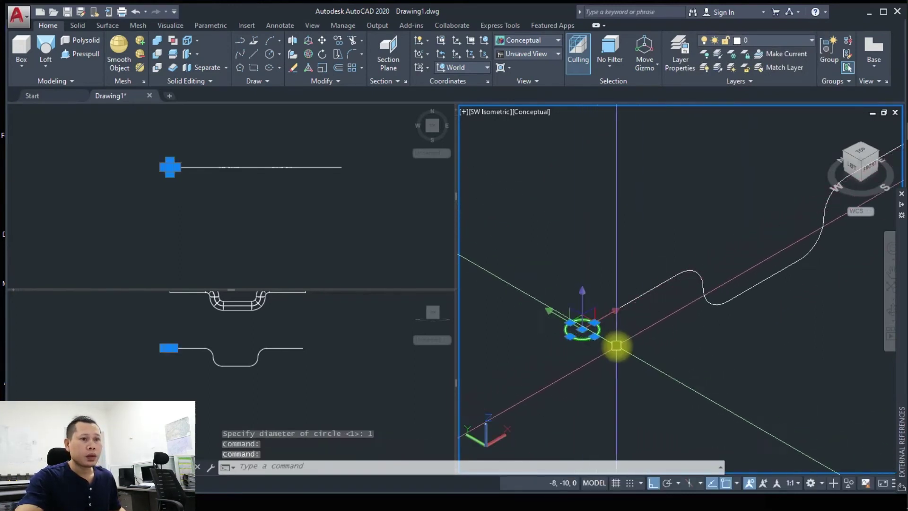
pyautogui.click(308, 54)
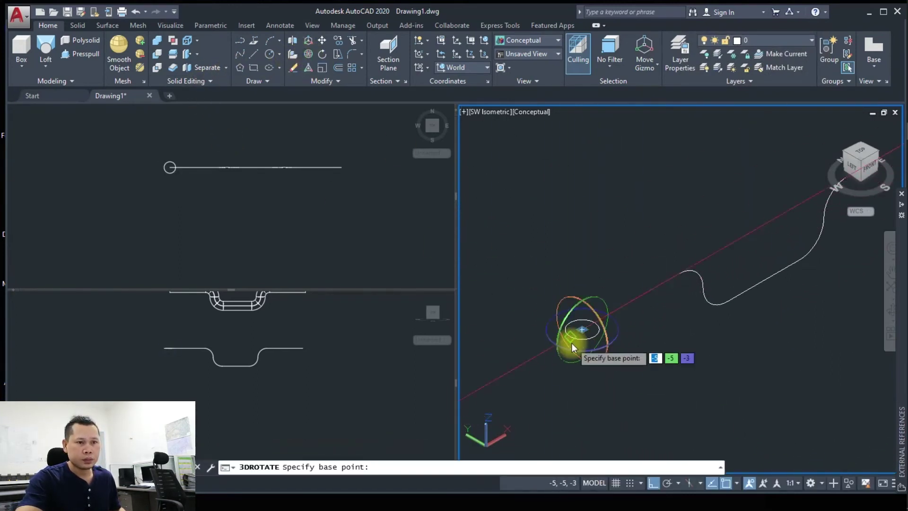
pyautogui.click(610, 348)
pyautogui.write('0')
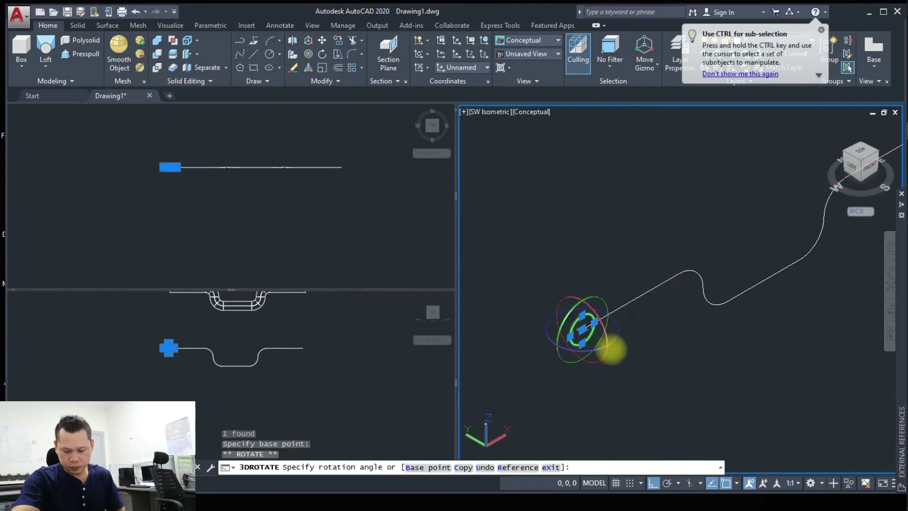
pyautogui.press('Return')
pyautogui.click(618, 340)
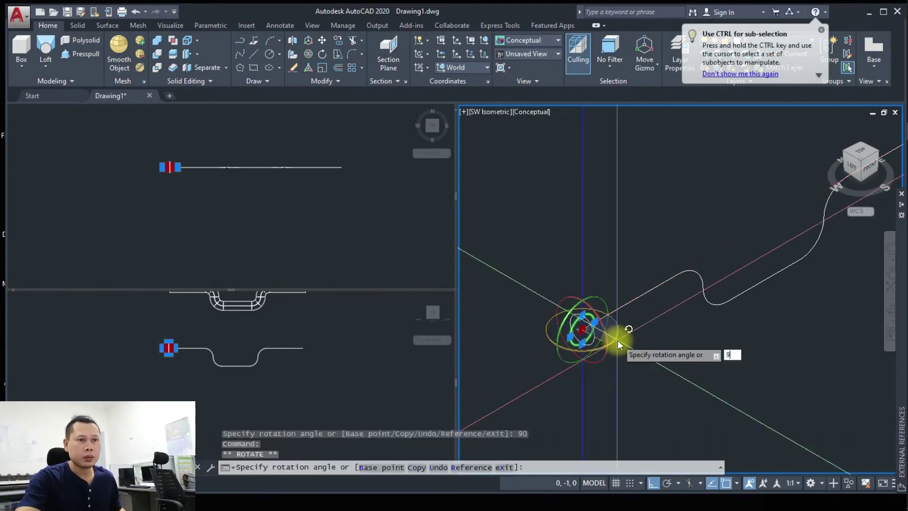
pyautogui.press('Escape')
pyautogui.scroll(3, 593, 360)
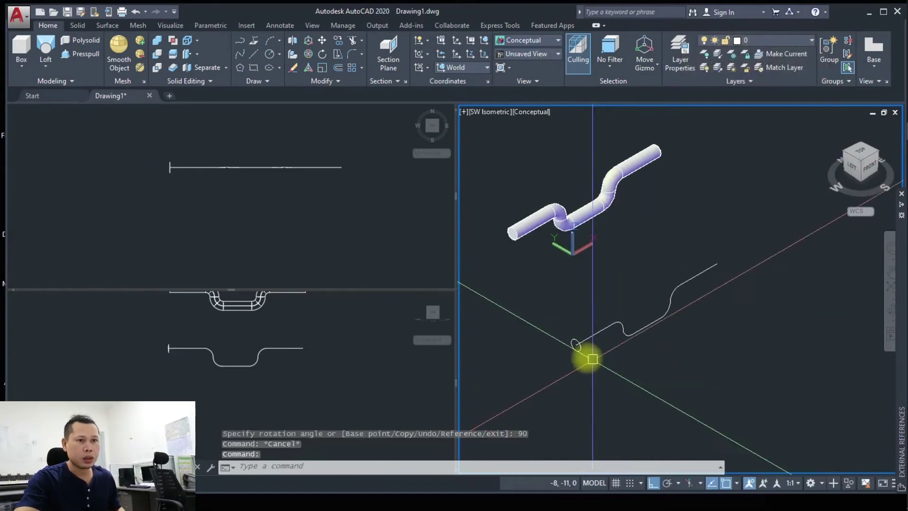
pyautogui.click(573, 340)
pyautogui.write('co')
pyautogui.press('Return')
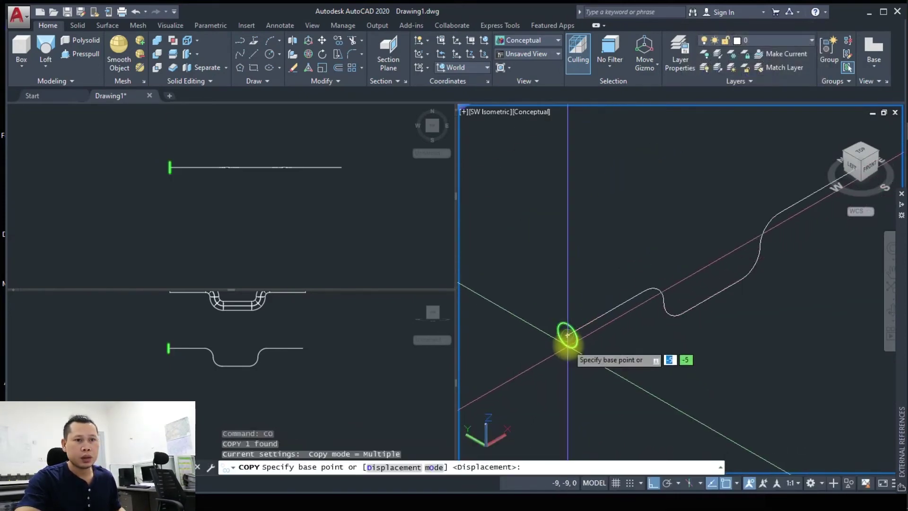
# Step: Copy the circle from its centre to a point along the path and to a path endpoint
pyautogui.click(567, 335)
pyautogui.click(636, 291)
pyautogui.moveTo(645, 294); pyautogui.dragTo(714, 318, button='middle')
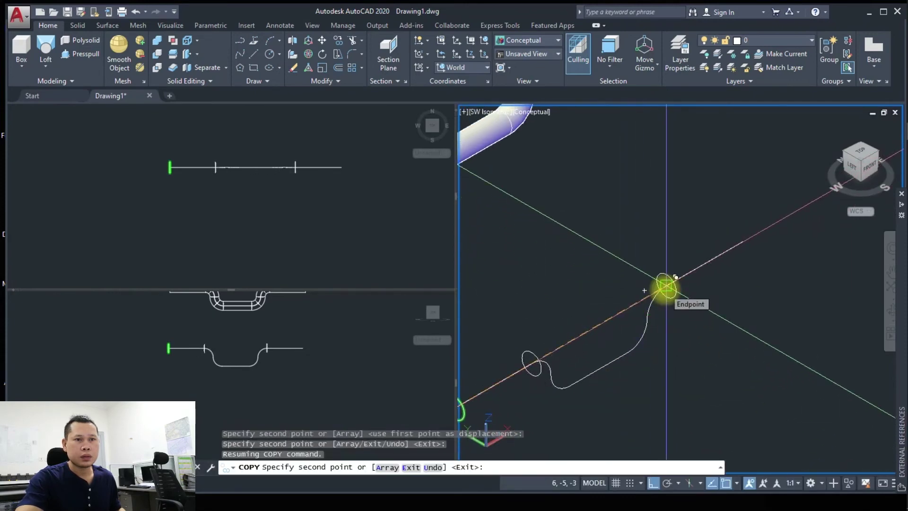
pyautogui.click(666, 286)
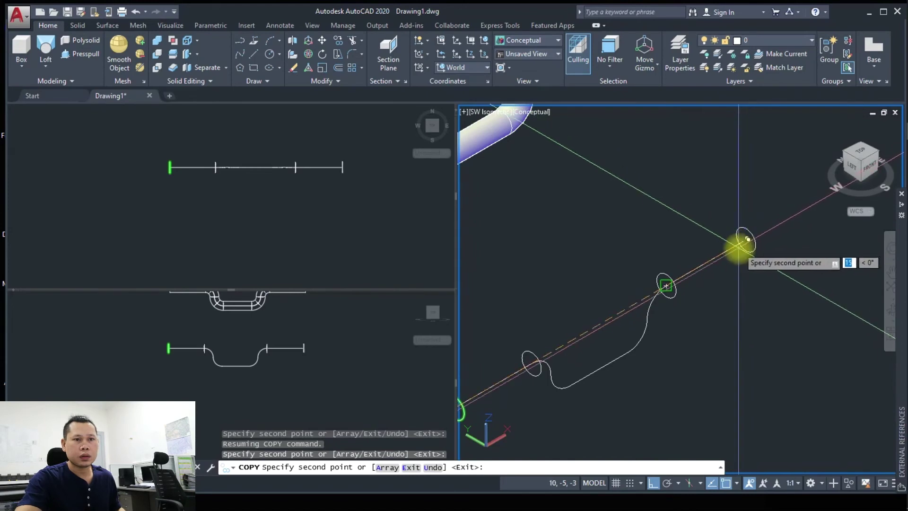
pyautogui.scroll(-3, 753, 234)
pyautogui.press('Escape')
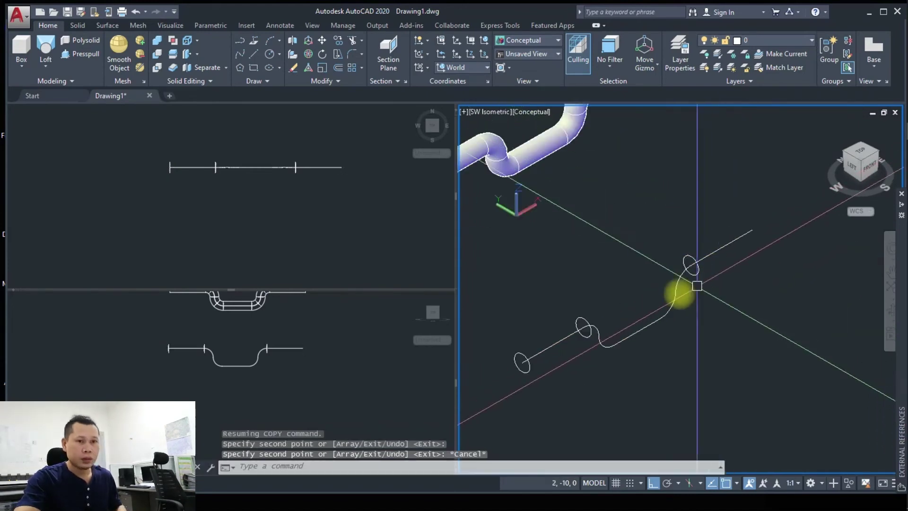
# Step: Select the upper circle on the path and start another copy, then cancel it
pyautogui.moveTo(697, 286); pyautogui.dragTo(673, 297, button='middle')
pyautogui.click(675, 282)
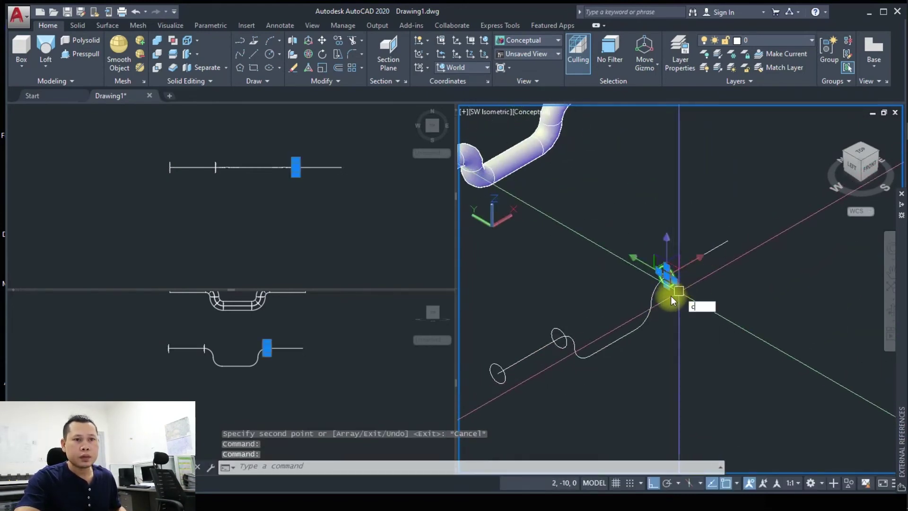
pyautogui.write('o')
pyautogui.press('Return')
pyautogui.click(663, 261)
pyautogui.scroll(3, 704, 254)
pyautogui.scroll(-4, 705, 254)
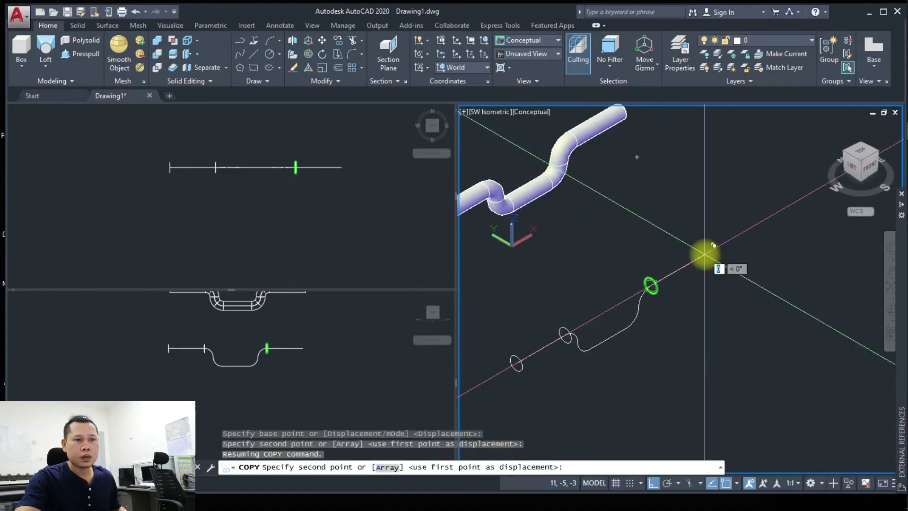
pyautogui.scroll(3, 705, 254)
pyautogui.press('Escape')
pyautogui.scroll(2, 656, 285)
pyautogui.click(629, 292)
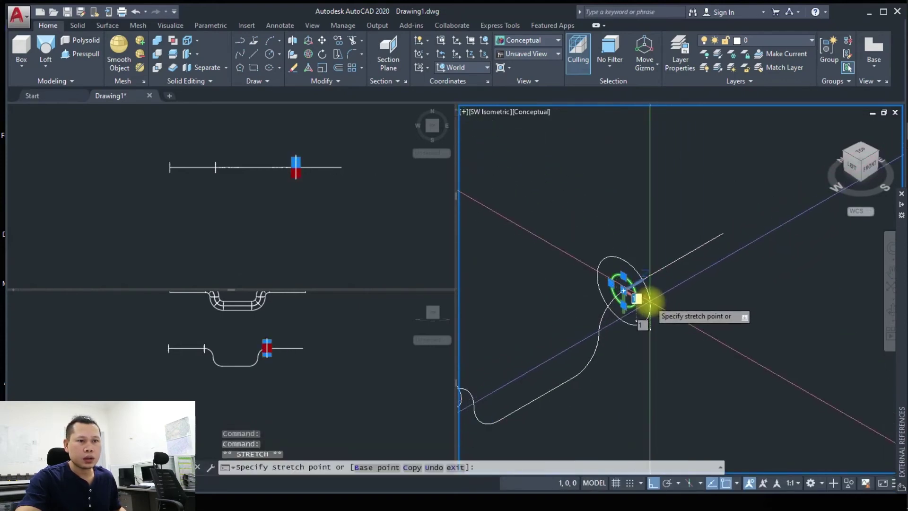
# Step: Enlarge the circle at the second bend by stretching its quadrant grip
pyautogui.click(650, 300)
pyautogui.scroll(-6, 648, 300)
pyautogui.scroll(6, 609, 320)
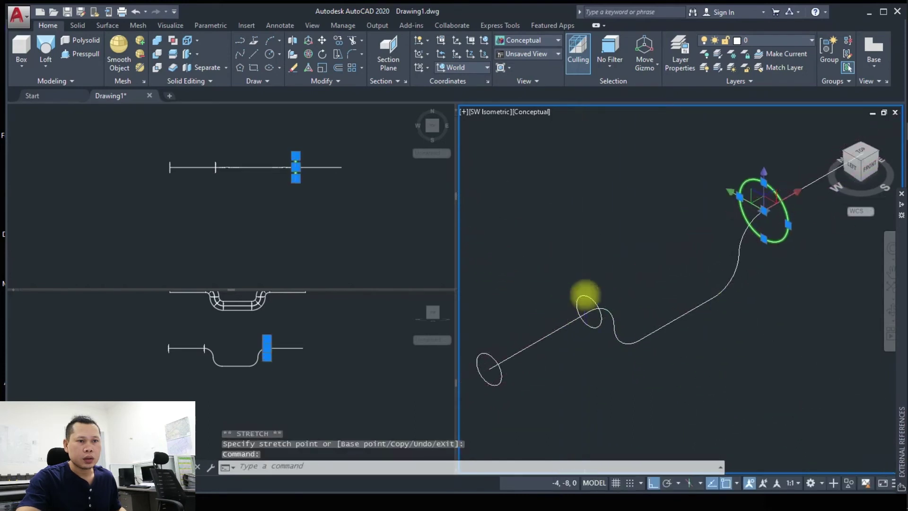
pyautogui.scroll(3, 586, 296)
pyautogui.click(597, 326)
pyautogui.click(601, 319)
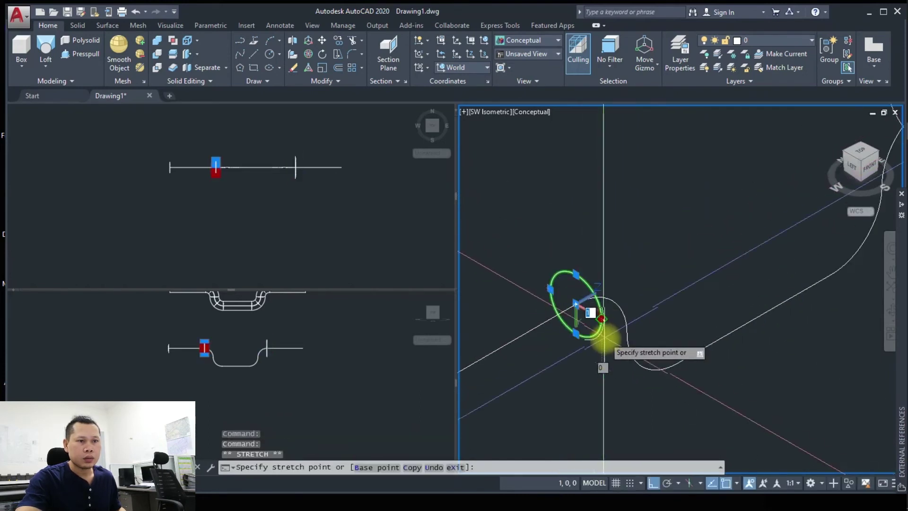
pyautogui.scroll(-3, 608, 345)
pyautogui.press('Escape')
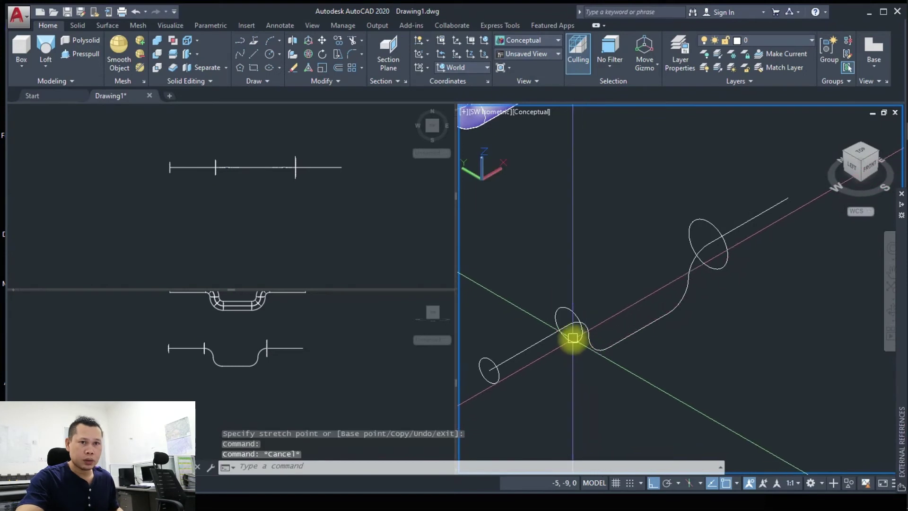
pyautogui.click(573, 337)
pyautogui.press('Escape')
pyautogui.click(752, 232)
pyautogui.click(632, 349)
pyautogui.press('Escape')
# Step: In the front view, copy the enlarged circle to the path's far end
pyautogui.write('c')
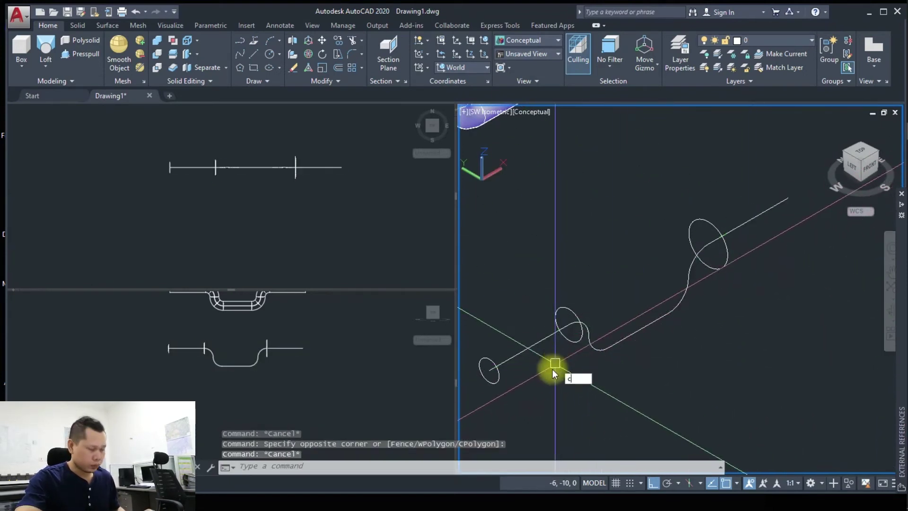
pyautogui.write('o')
pyautogui.press('Return')
pyautogui.click(335, 372)
pyautogui.scroll(2, 278, 365)
pyautogui.press('Escape')
pyautogui.moveTo(269, 345); pyautogui.dragTo(237, 340)
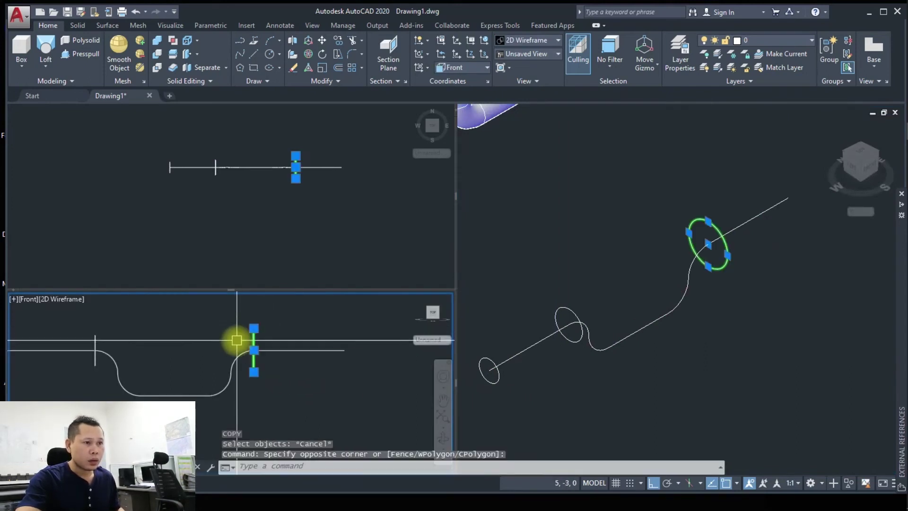
pyautogui.write('o')
pyautogui.press('Return')
pyautogui.click(254, 350)
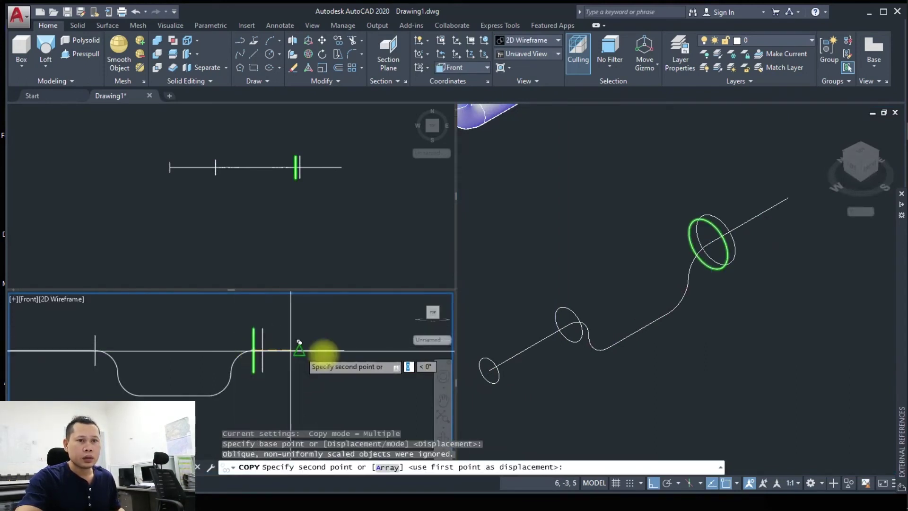
pyautogui.click(345, 350)
pyautogui.press('Escape')
# Step: Return to the isometric view and adjust the view around the far-end circle
pyautogui.scroll(-2, 782, 310)
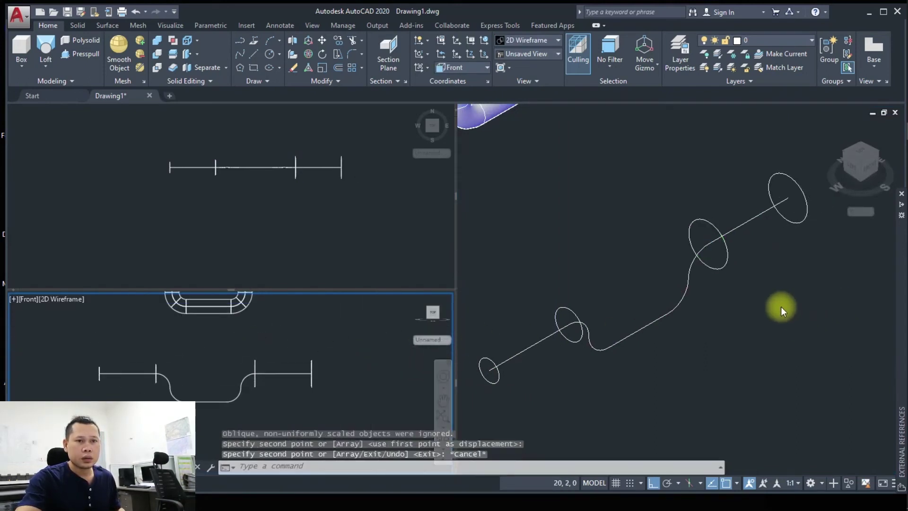
pyautogui.click(766, 331)
pyautogui.scroll(3, 768, 276)
pyautogui.click(754, 282)
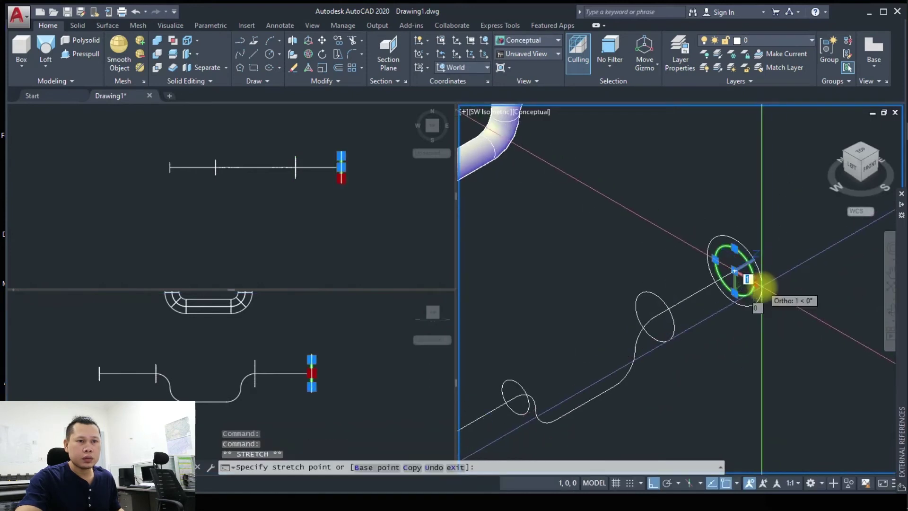
pyautogui.scroll(2, 764, 284)
pyautogui.scroll(2, 752, 291)
pyautogui.scroll(-3, 757, 284)
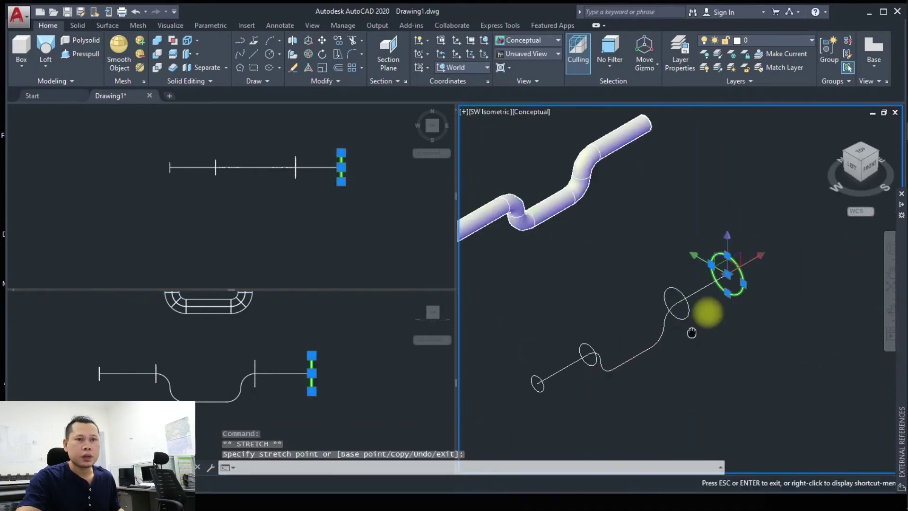
pyautogui.press('Escape')
pyautogui.scroll(-1, 676, 284)
pyautogui.moveTo(658, 294); pyautogui.dragTo(637, 305, button='middle')
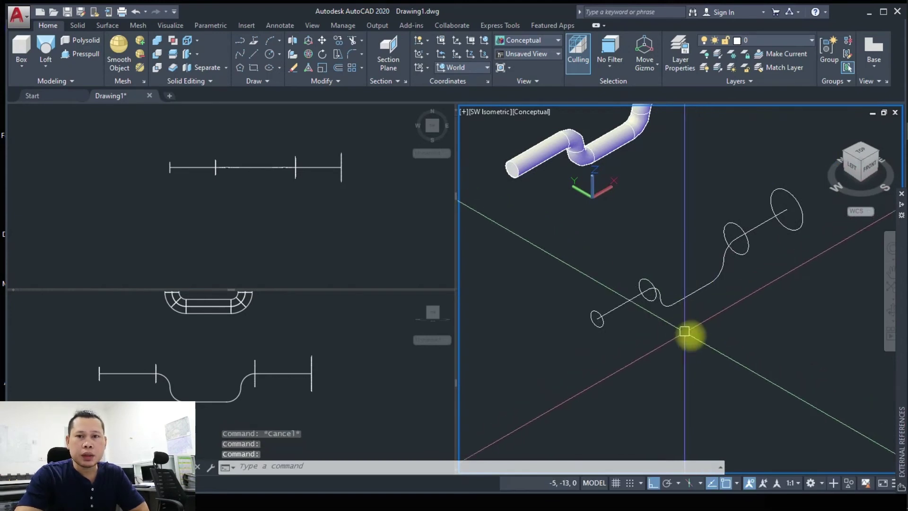
pyautogui.moveTo(708, 323); pyautogui.dragTo(697, 330, button='middle')
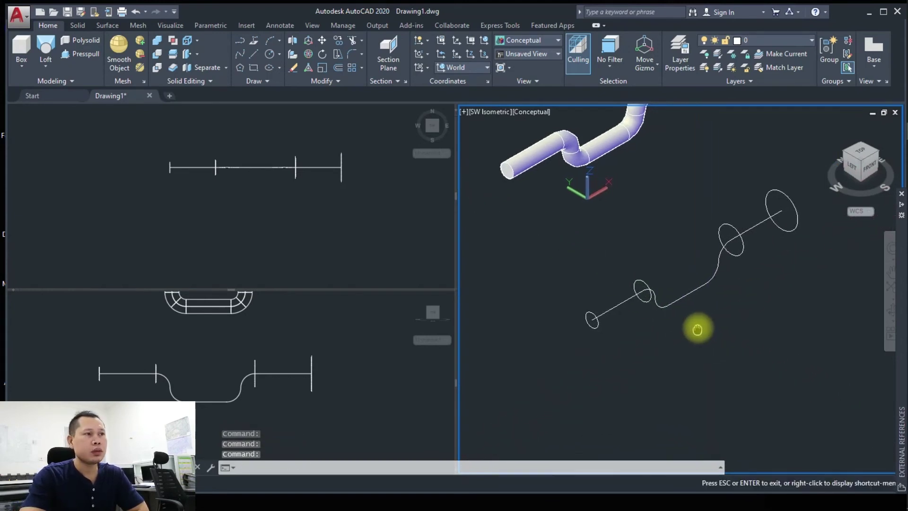
pyautogui.press('Escape')
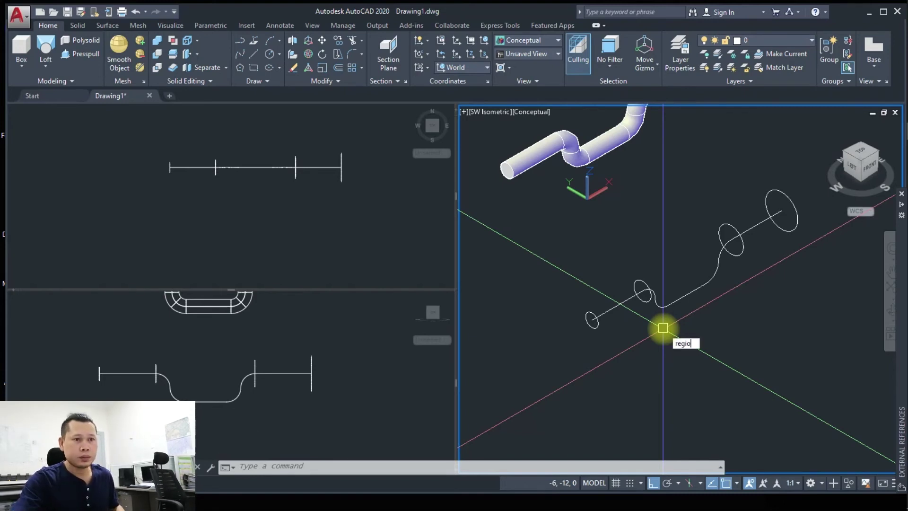
# Step: Convert the four circles along the path into regions
pyautogui.press('Return')
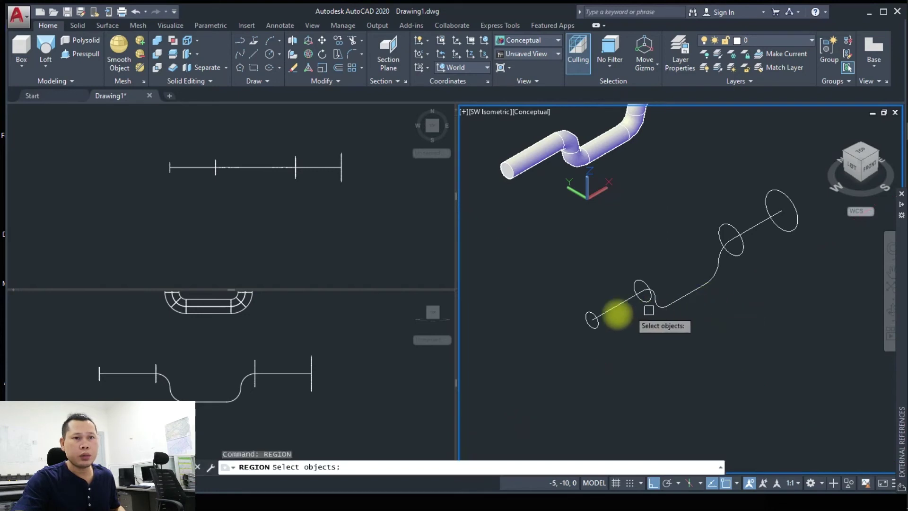
pyautogui.click(653, 296)
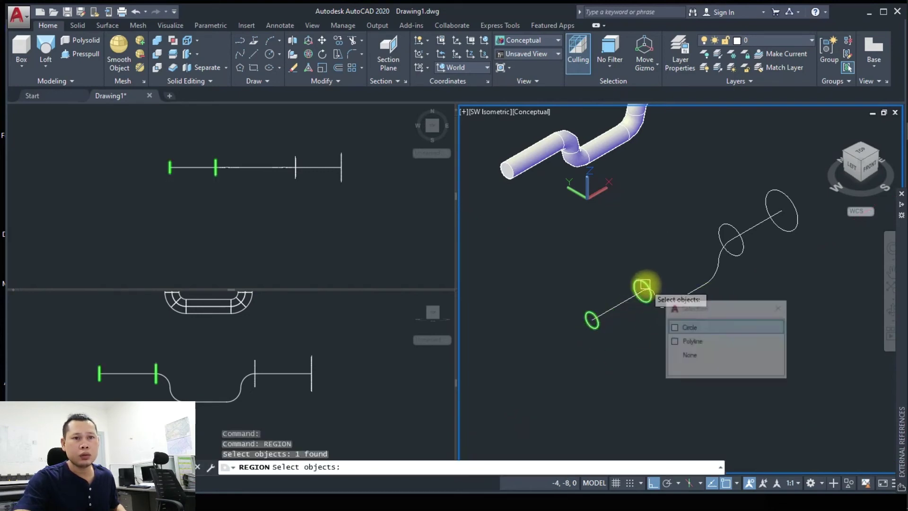
pyautogui.click(738, 222)
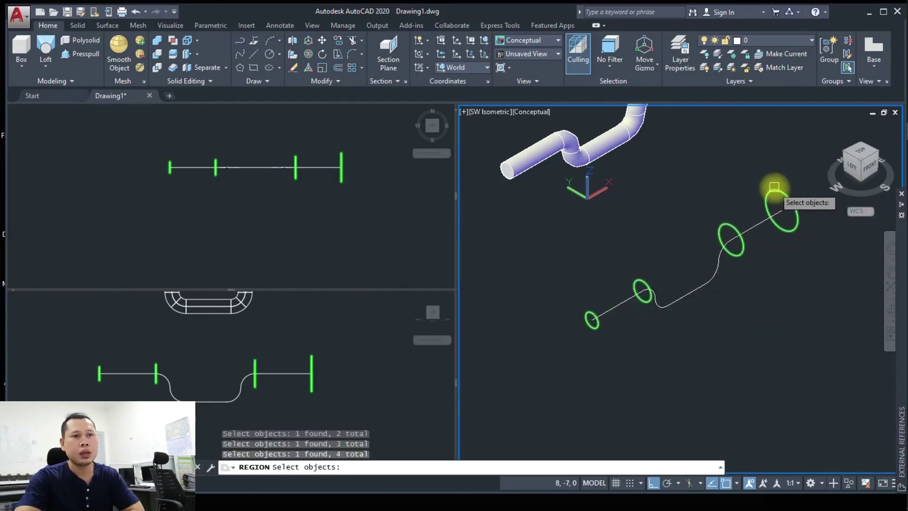
pyautogui.press('Return')
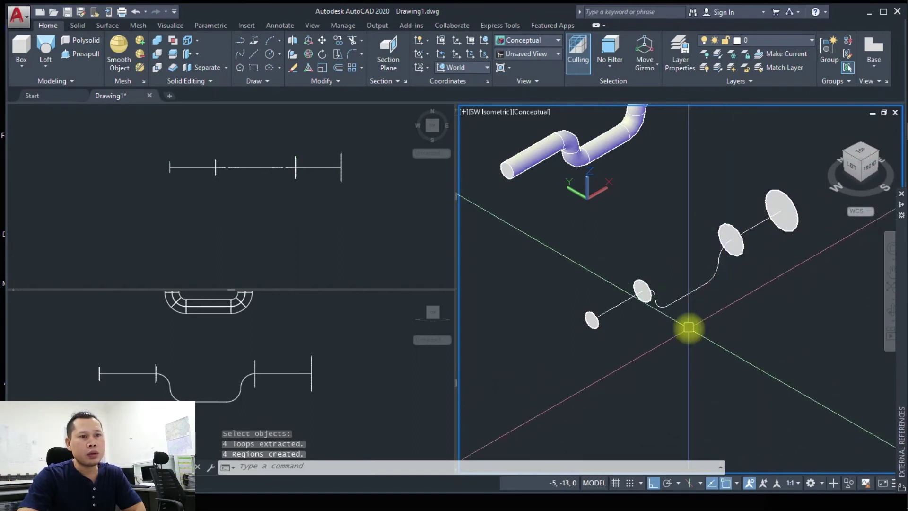
# Step: Start a Loft through the four circle sections, then abandon it to add more
pyautogui.click(47, 55)
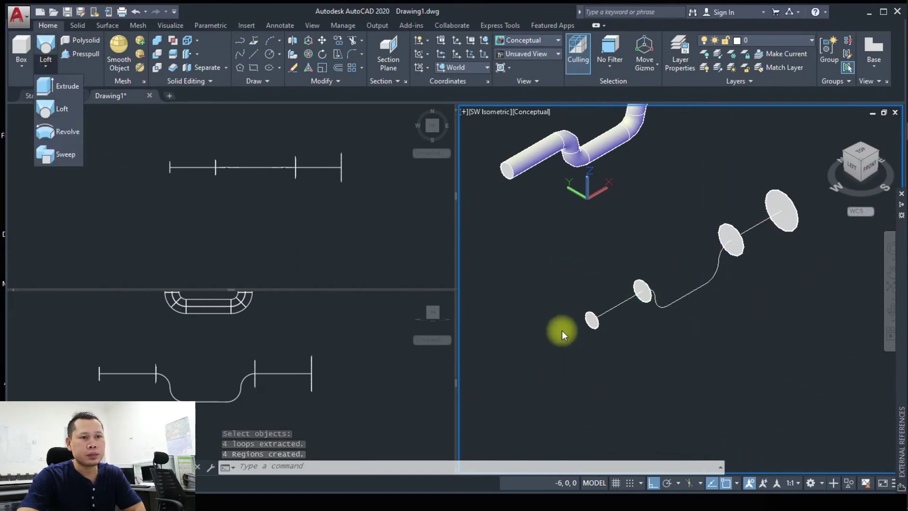
pyautogui.click(47, 109)
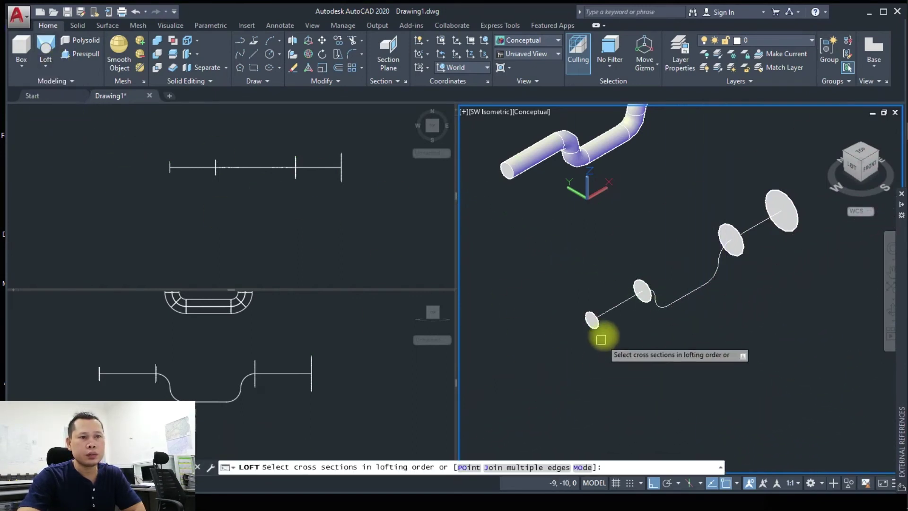
pyautogui.scroll(2, 600, 331)
pyautogui.click(587, 311)
pyautogui.click(659, 283)
pyautogui.scroll(2, 615, 308)
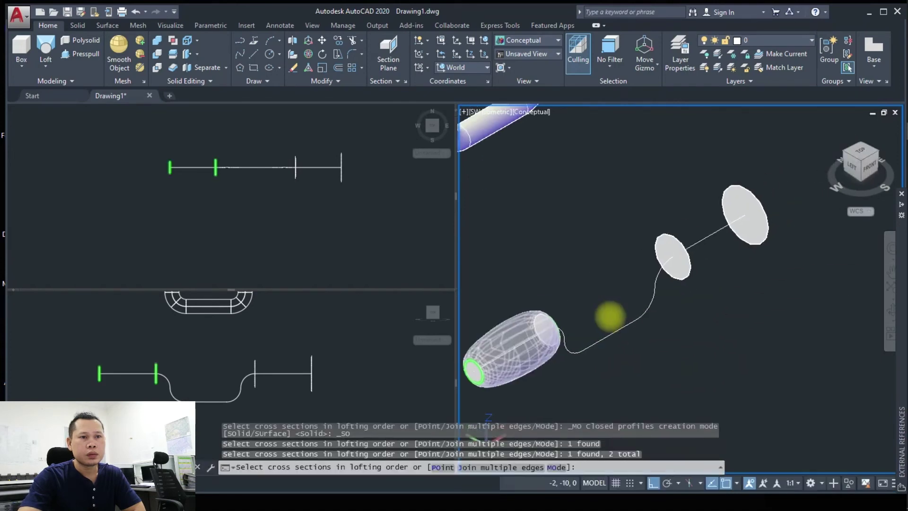
pyautogui.click(686, 275)
pyautogui.moveTo(742, 271); pyautogui.dragTo(731, 282, button='middle')
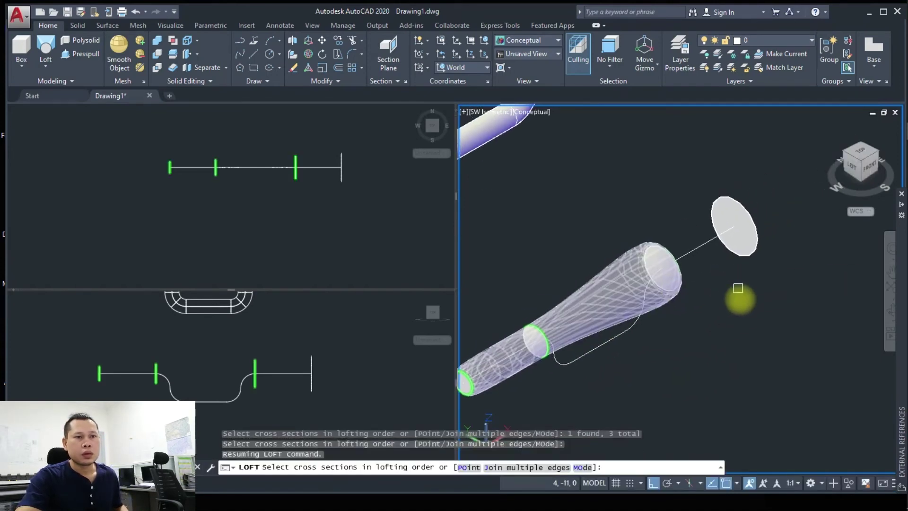
pyautogui.click(760, 243)
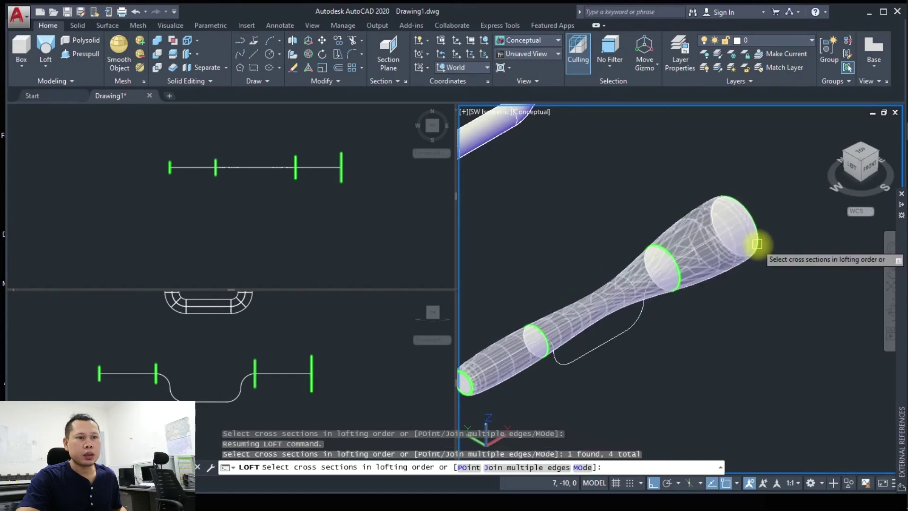
pyautogui.press('Escape')
pyautogui.scroll(2, 548, 357)
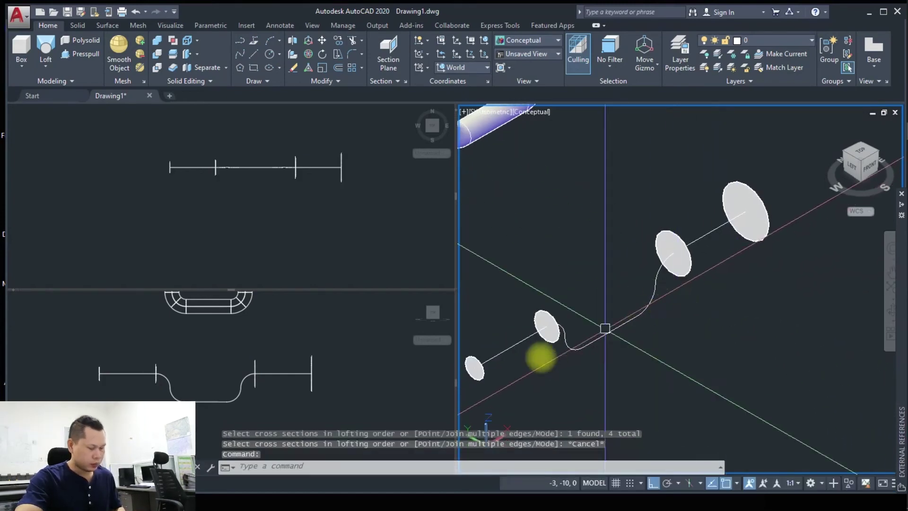
# Step: Select the small circle section and cancel a mistaken copy attempt
pyautogui.scroll(2, 544, 308)
pyautogui.scroll(2, 553, 276)
pyautogui.click(556, 284)
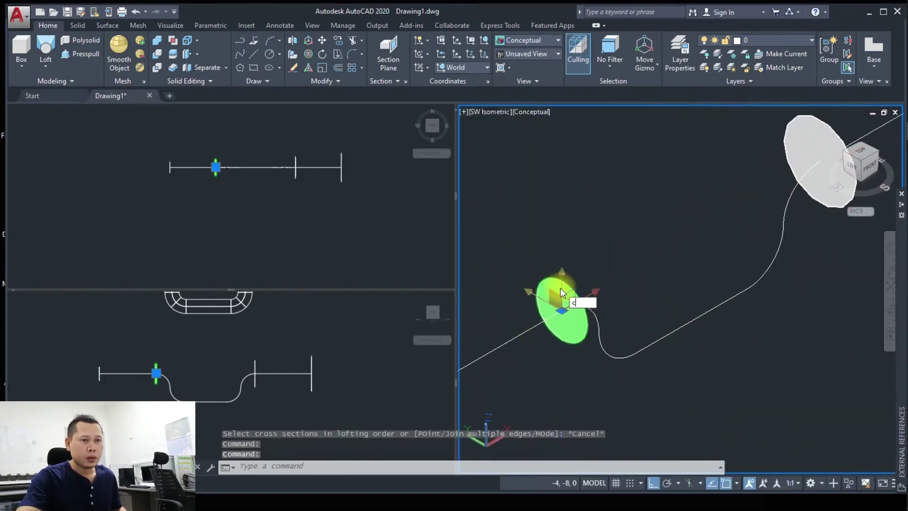
pyautogui.write('o')
pyautogui.press('Return')
pyautogui.scroll(-3, 544, 331)
pyautogui.press('Escape')
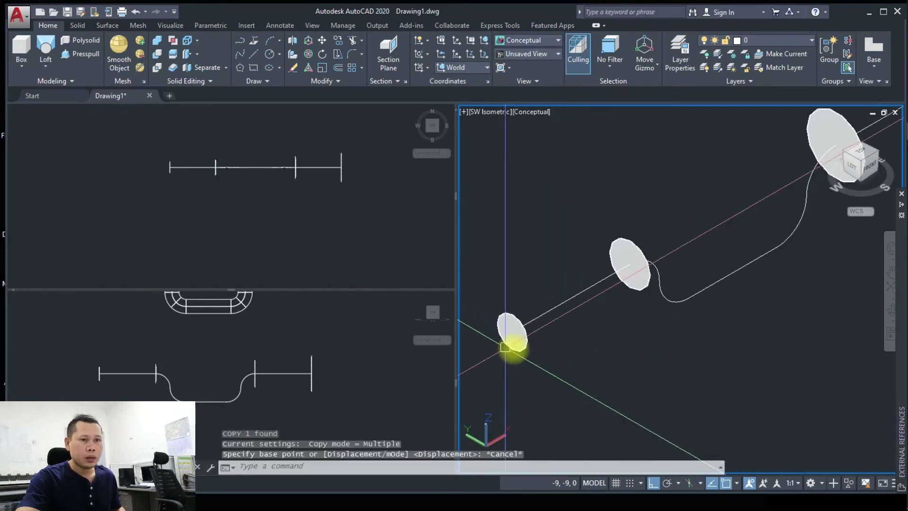
# Step: Copy the small end circle from its centre to a new position further along the path
pyautogui.click(505, 347)
pyautogui.write('co')
pyautogui.press('Return')
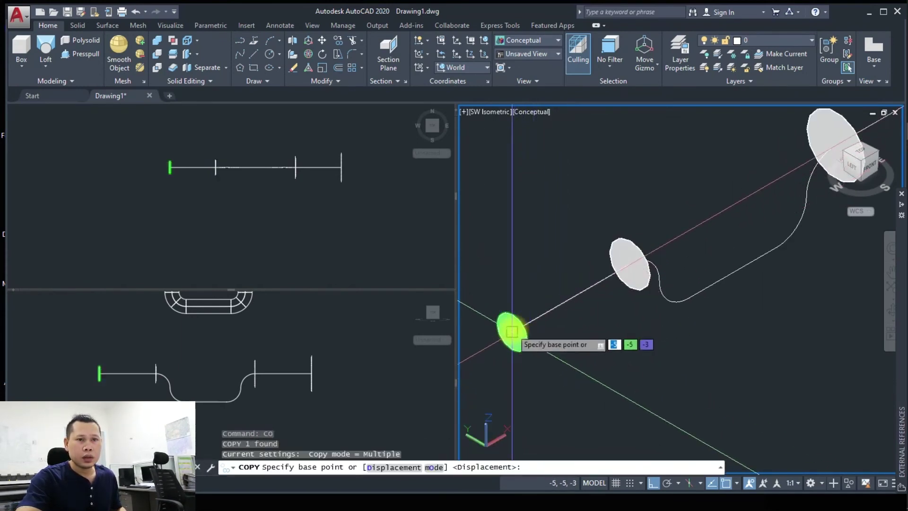
pyautogui.click(511, 331)
pyautogui.click(686, 298)
pyautogui.moveTo(791, 241); pyautogui.dragTo(759, 275, button='middle')
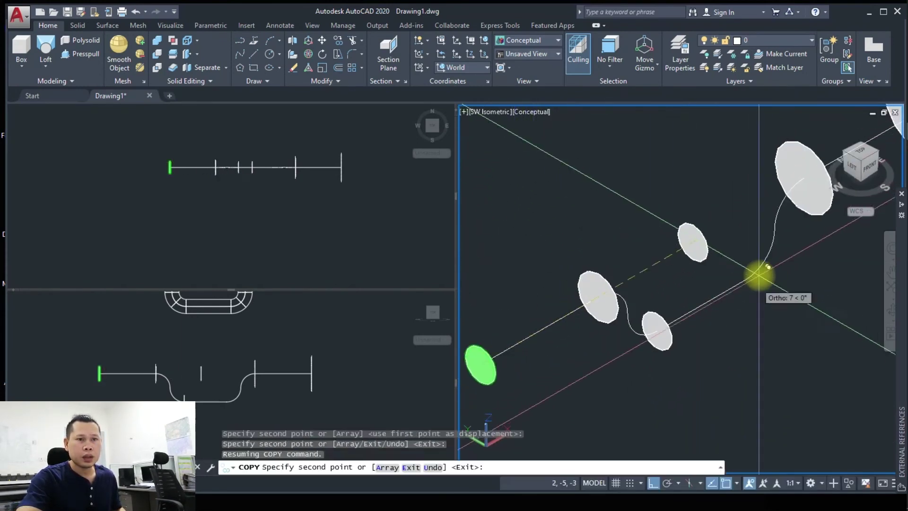
pyautogui.press('Escape')
pyautogui.press('Escape')
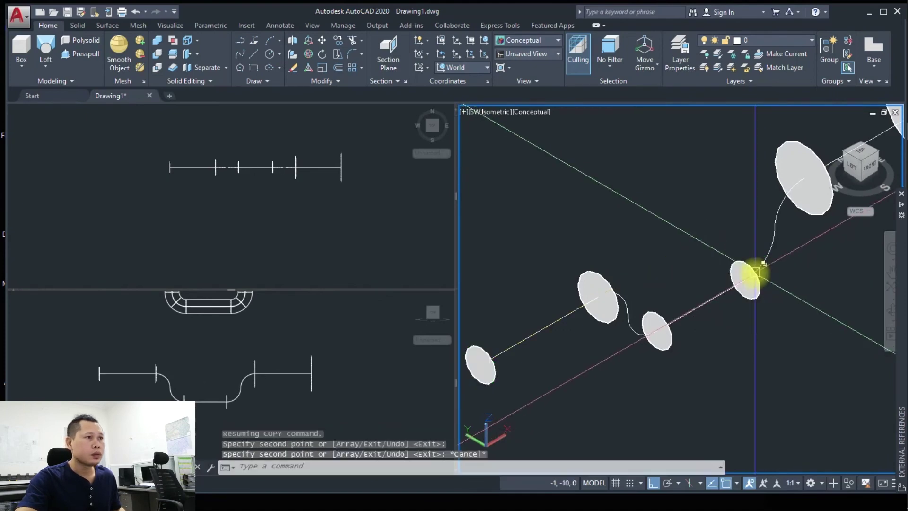
pyautogui.scroll(-3, 752, 284)
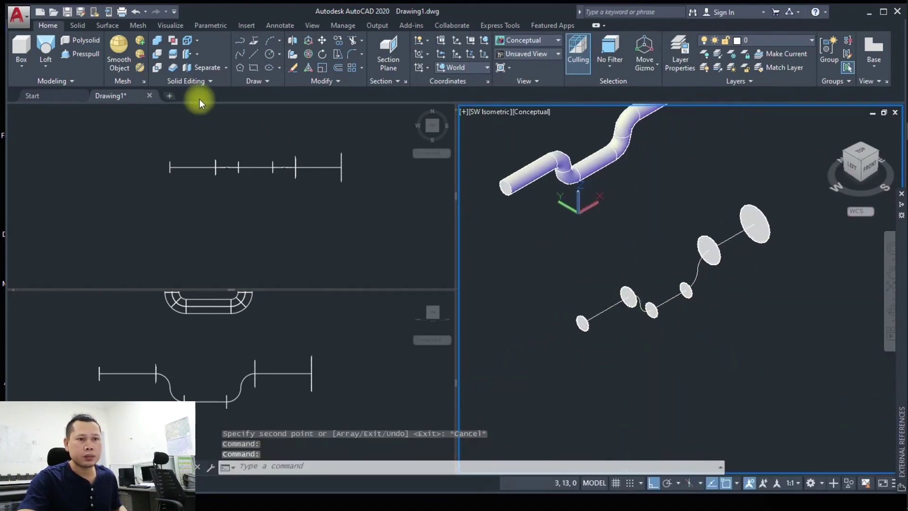
# Step: Start a Loft and pick the first end circle as its opening section
pyautogui.click(50, 56)
pyautogui.scroll(3, 606, 293)
pyautogui.click(558, 355)
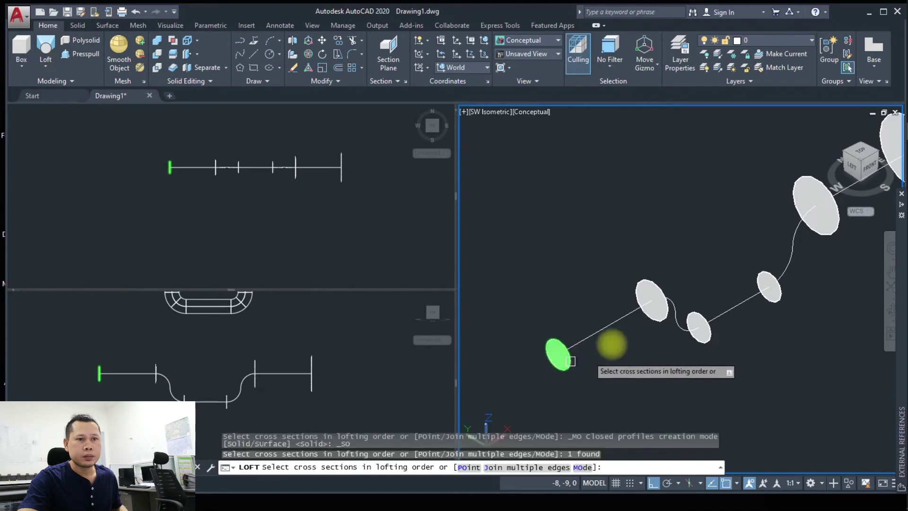
# Step: Loft the remaining five circles in order, ending at the large circle, using Cross sections only
pyautogui.click(653, 282)
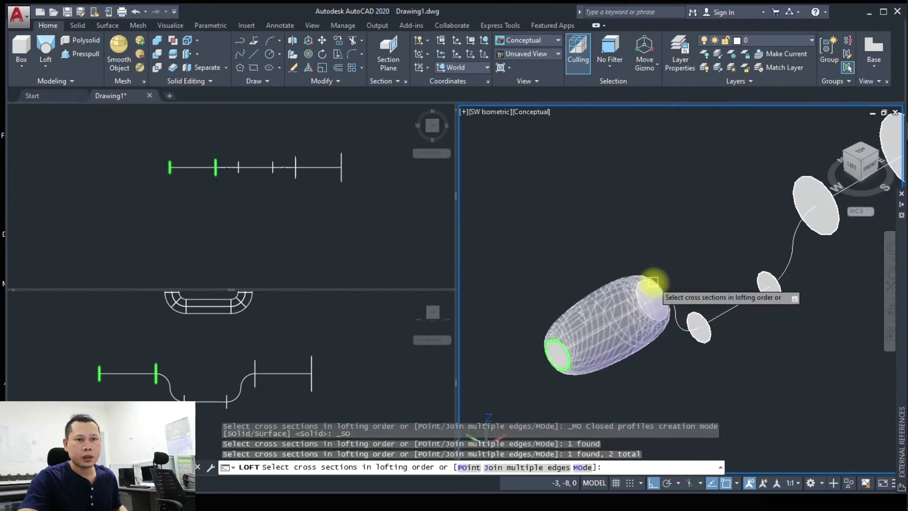
pyautogui.click(707, 334)
pyautogui.moveTo(771, 312); pyautogui.dragTo(691, 347, button='middle')
pyautogui.click(719, 316)
pyautogui.click(700, 284)
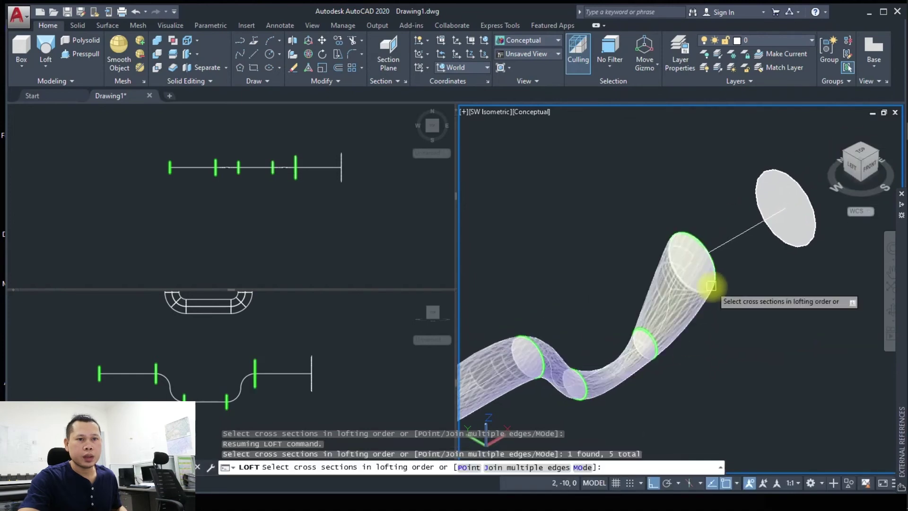
pyautogui.moveTo(761, 283); pyautogui.dragTo(685, 331, button='middle')
pyautogui.click(732, 290)
pyautogui.press('Return')
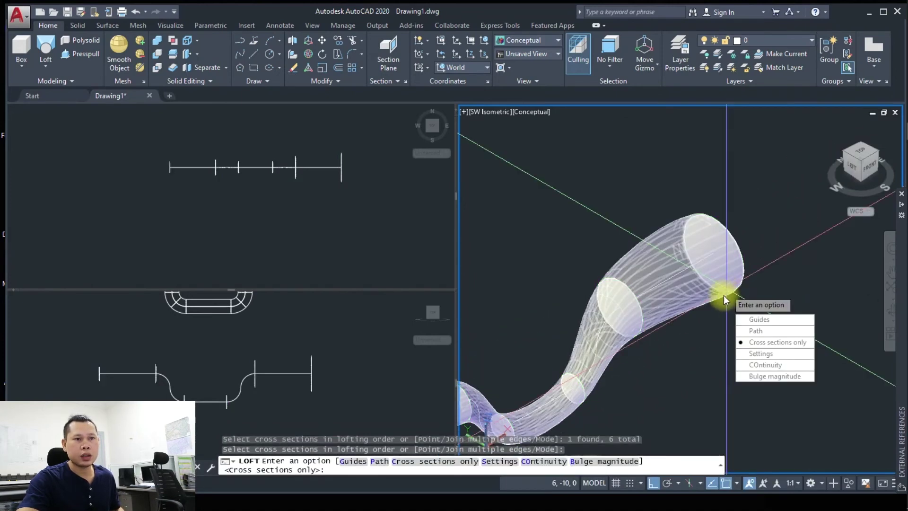
pyautogui.click(761, 344)
pyautogui.scroll(-5, 699, 284)
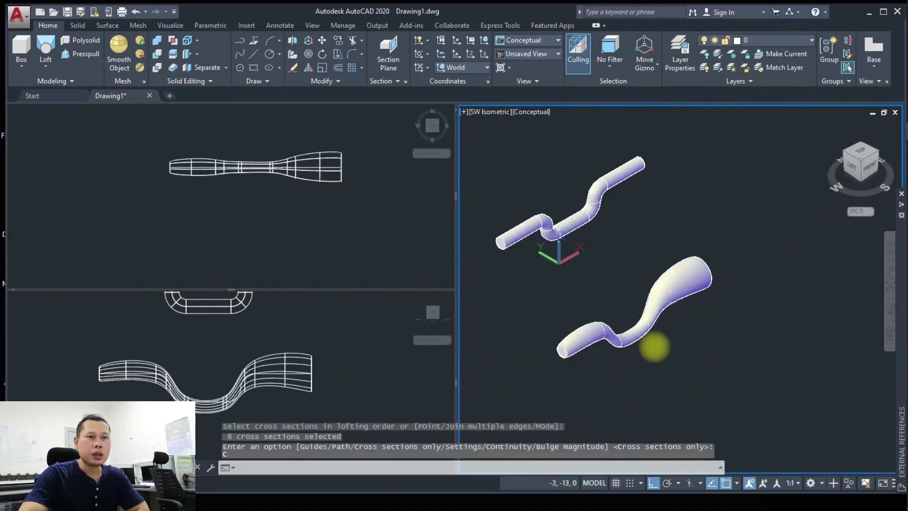
pyautogui.moveTo(653, 345); pyautogui.dragTo(669, 324, button='middle')
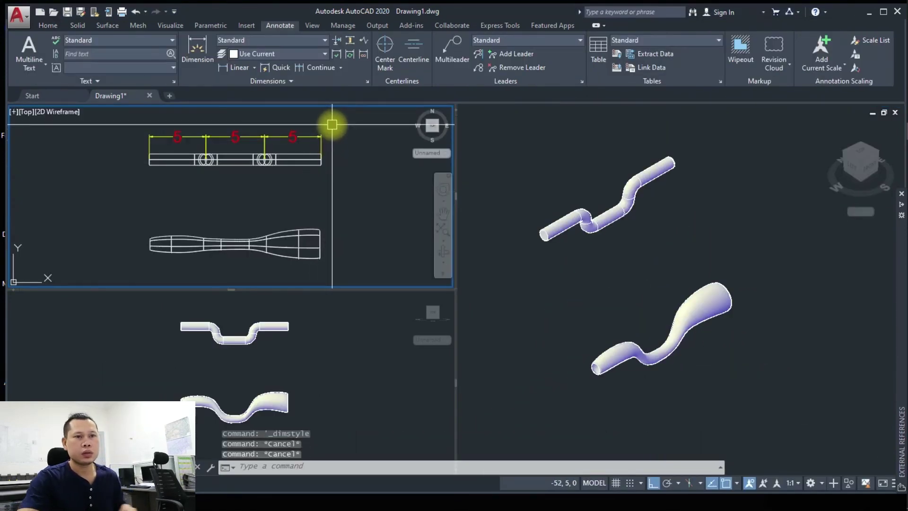
# Step: Copy the swept tube's three 5-unit dimensions down onto the lofted tube
pyautogui.click(332, 124)
pyautogui.click(147, 142)
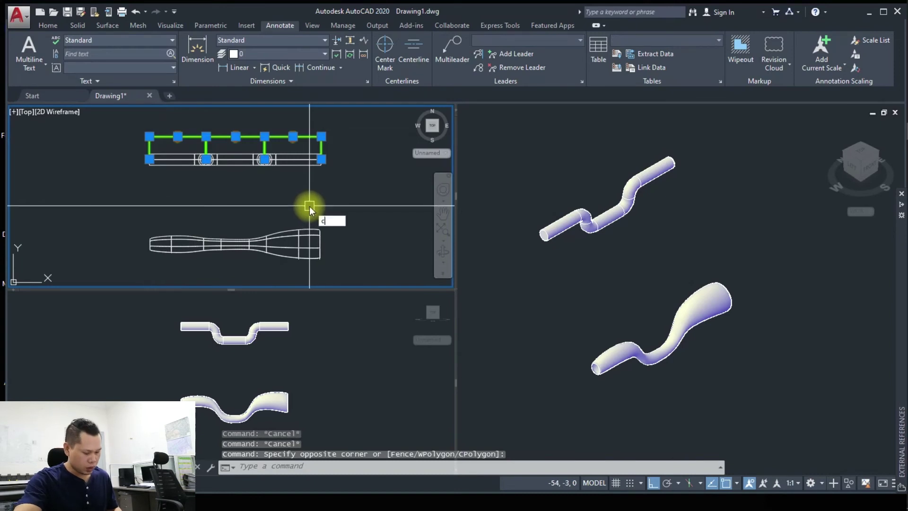
pyautogui.write('co')
pyautogui.press('Return')
pyautogui.click(322, 159)
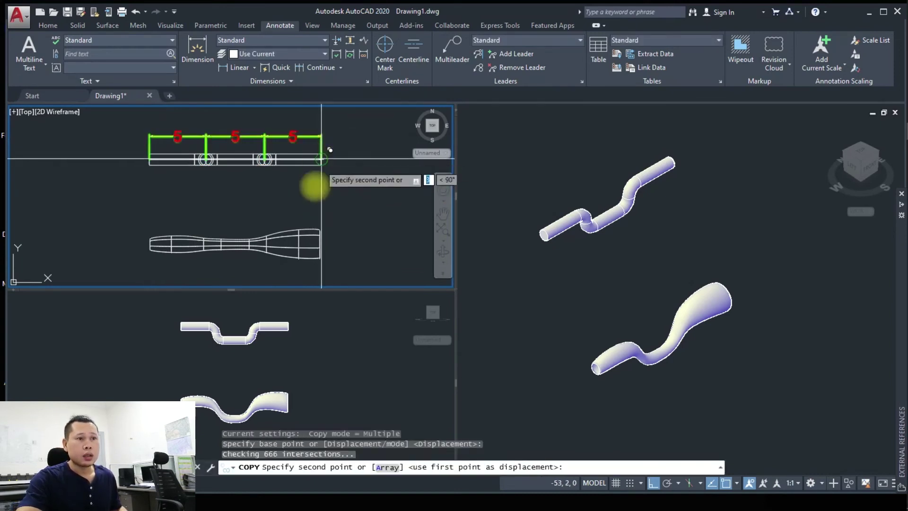
pyautogui.click(320, 241)
pyautogui.scroll(2, 303, 222)
pyautogui.press('Escape')
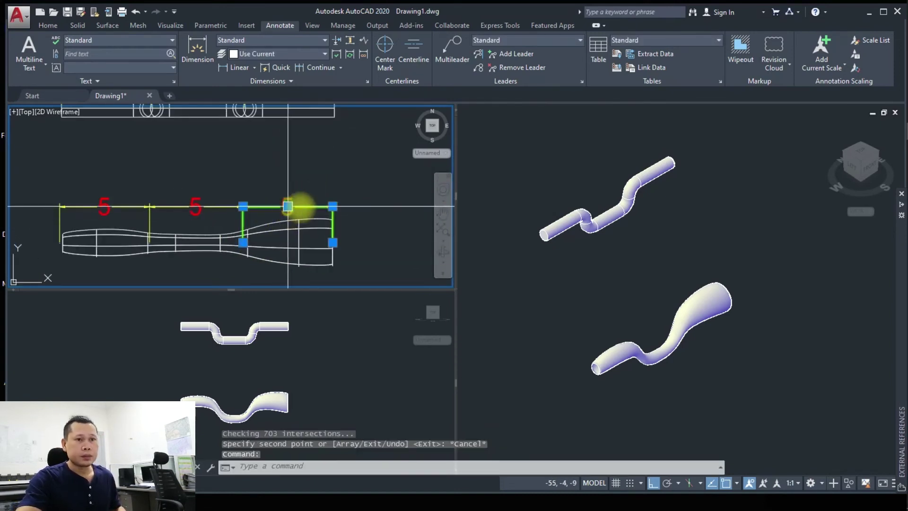
# Step: Raise the three copied dimension lines to one aligned row above the lofted tube
pyautogui.click(328, 204)
pyautogui.click(332, 182)
pyautogui.click(218, 207)
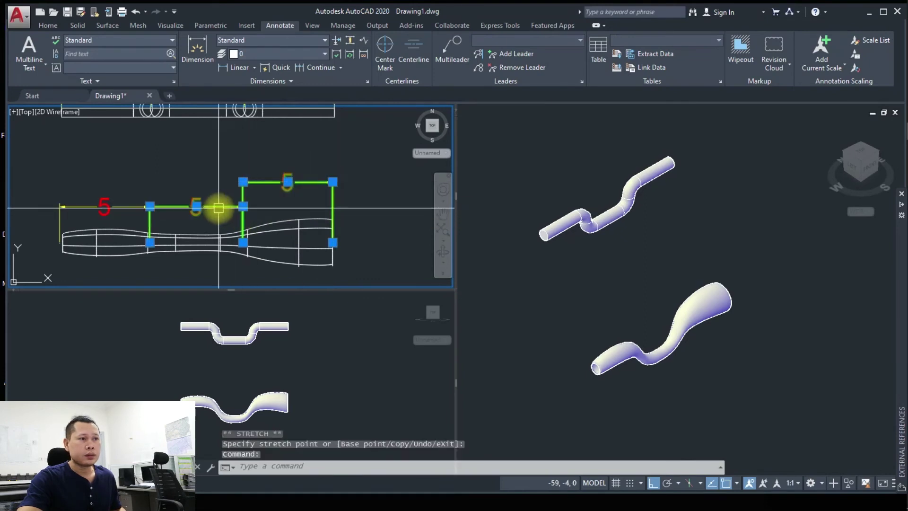
pyautogui.click(243, 206)
pyautogui.click(243, 181)
pyautogui.click(119, 217)
pyautogui.click(145, 205)
pyautogui.click(146, 182)
pyautogui.press('Escape')
pyautogui.press('Escape')
pyautogui.scroll(-3, 238, 227)
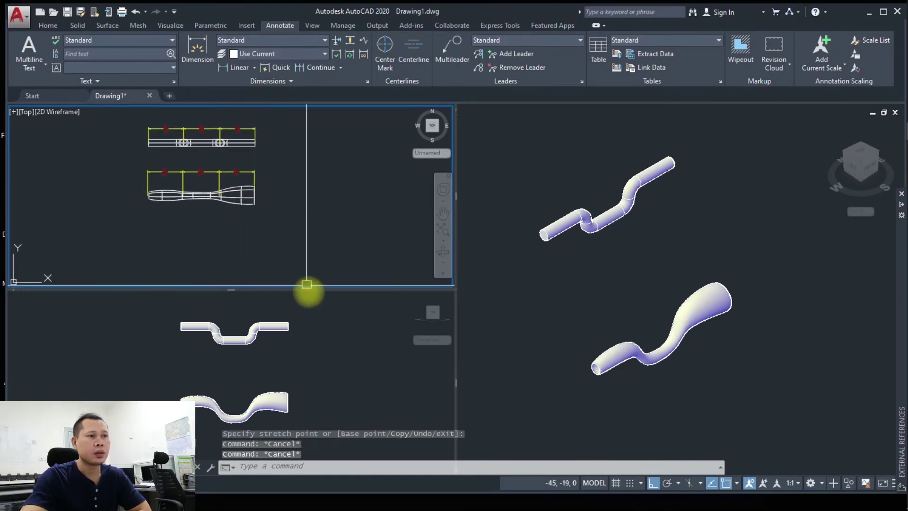
pyautogui.click(302, 340)
pyautogui.moveTo(303, 341); pyautogui.dragTo(290, 350, button='middle')
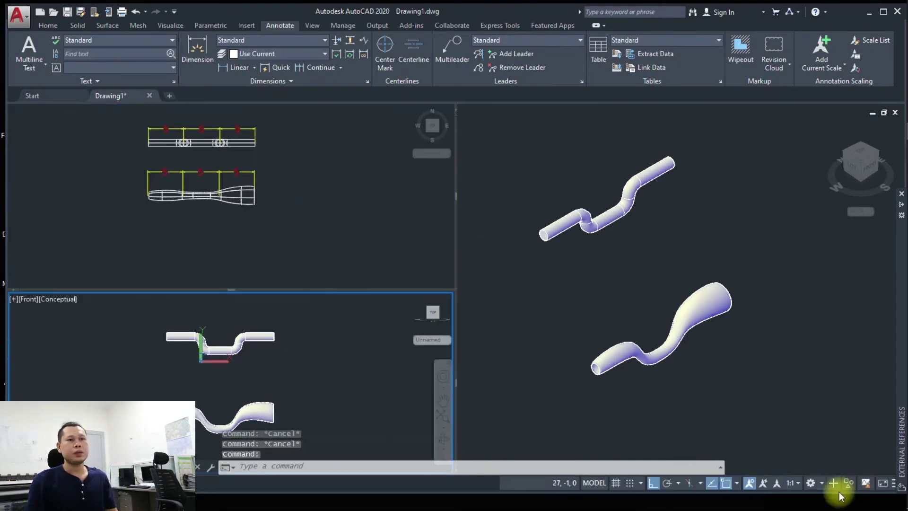